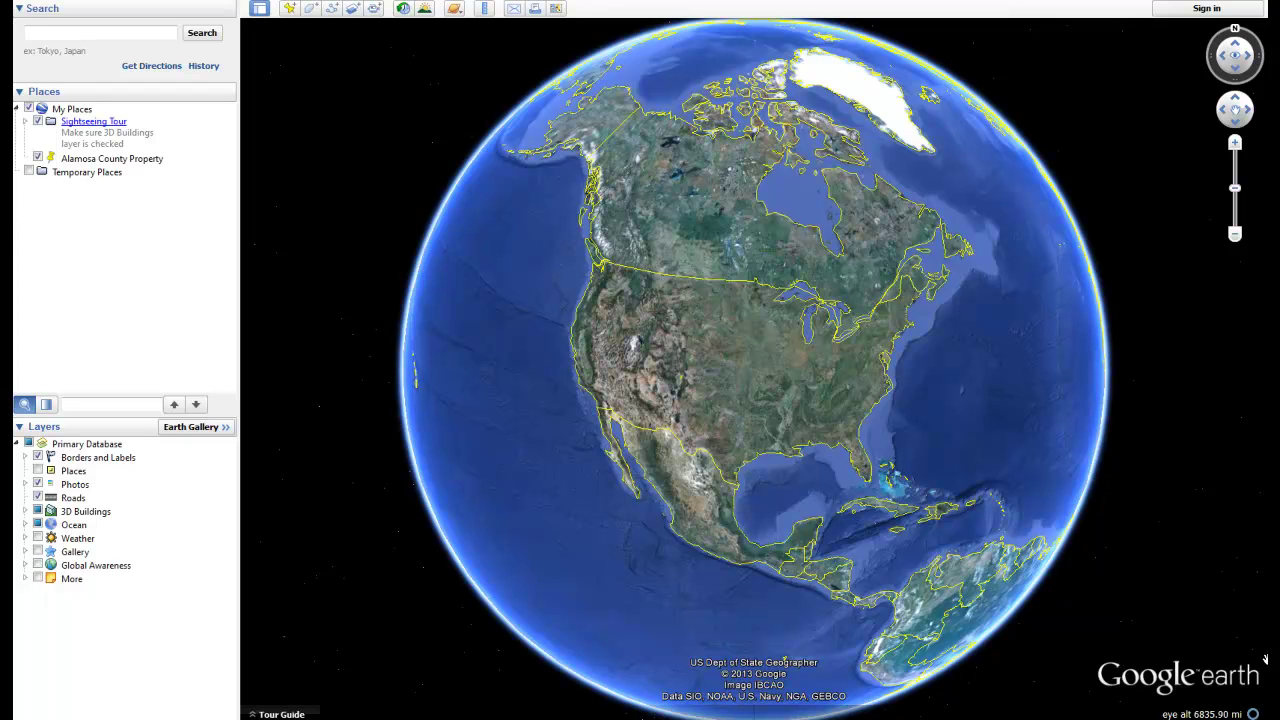
Fly to Grand Rapids, MI and examine the city and the surrounding landscape in a tilted 3D view
{"action": "left_click", "coordinate": [88, 33]}
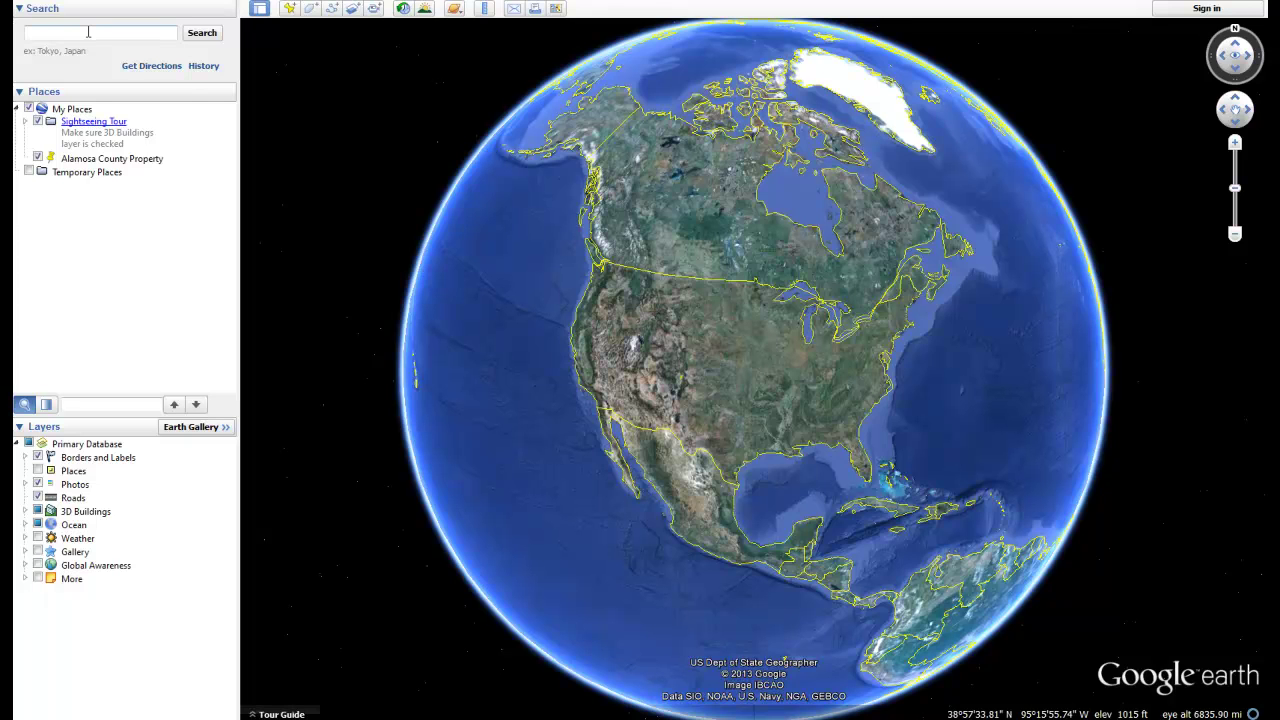
{"action": "type", "text": "Grand Rapids, MI"}
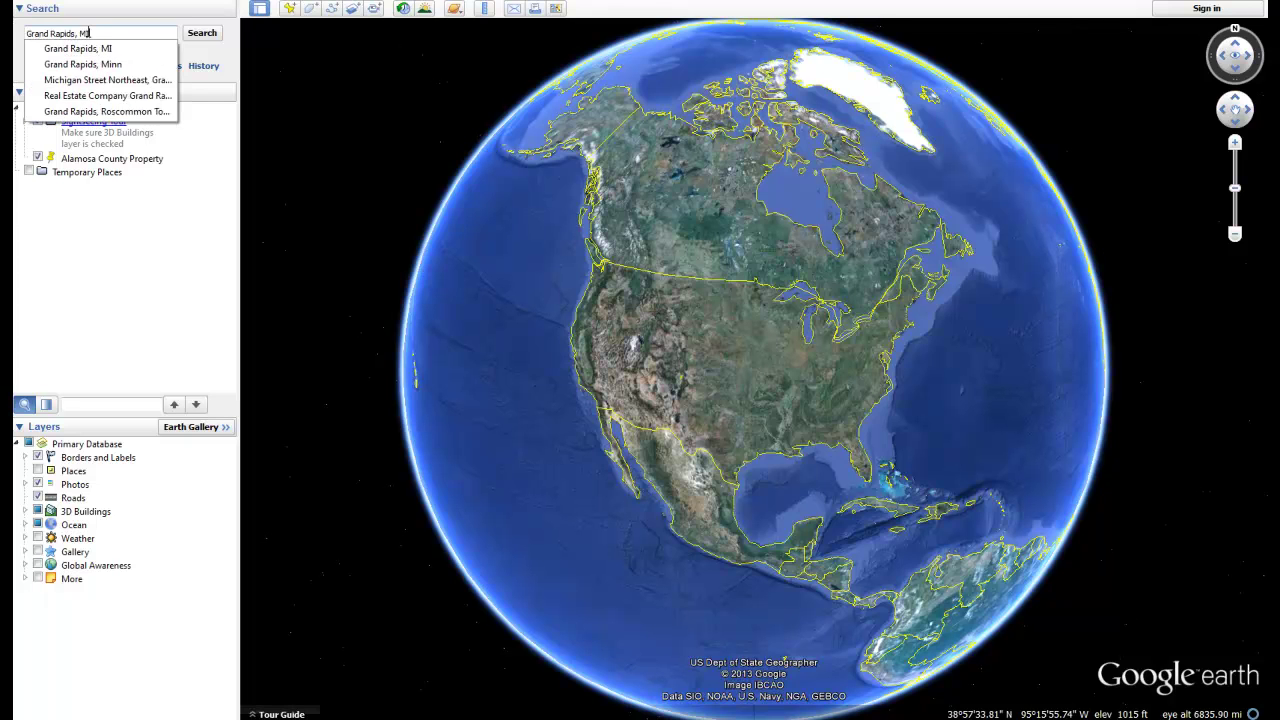
{"action": "key", "text": "Return"}
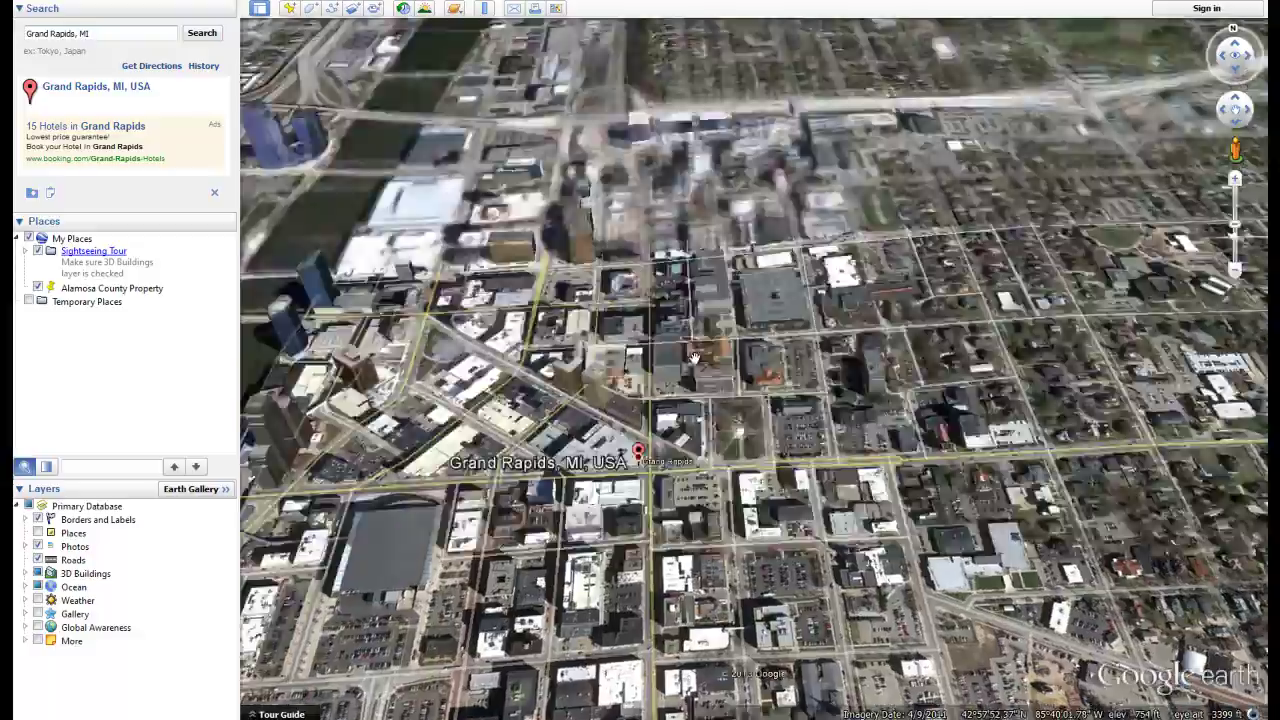
{"action": "left_click_drag", "start_coordinate": [695, 358], "coordinate": [718, 530]}
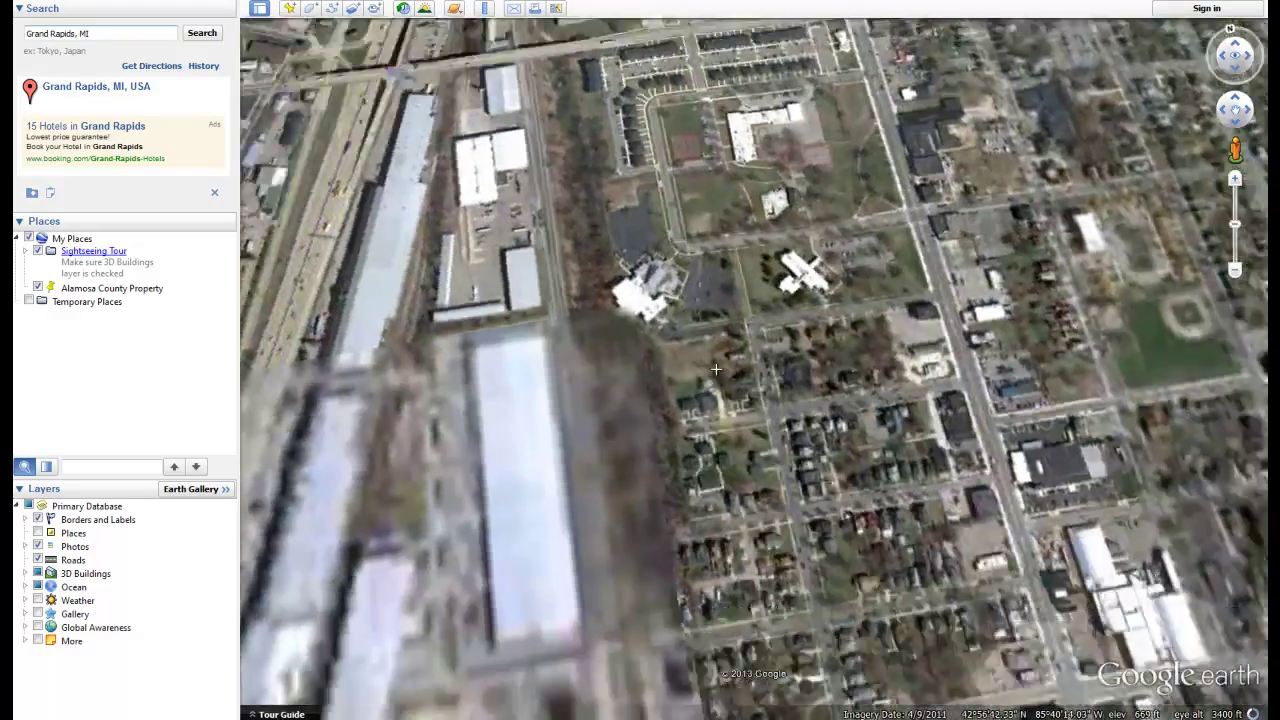
{"action": "left_click_drag", "start_coordinate": [716, 369], "coordinate": [586, 397]}
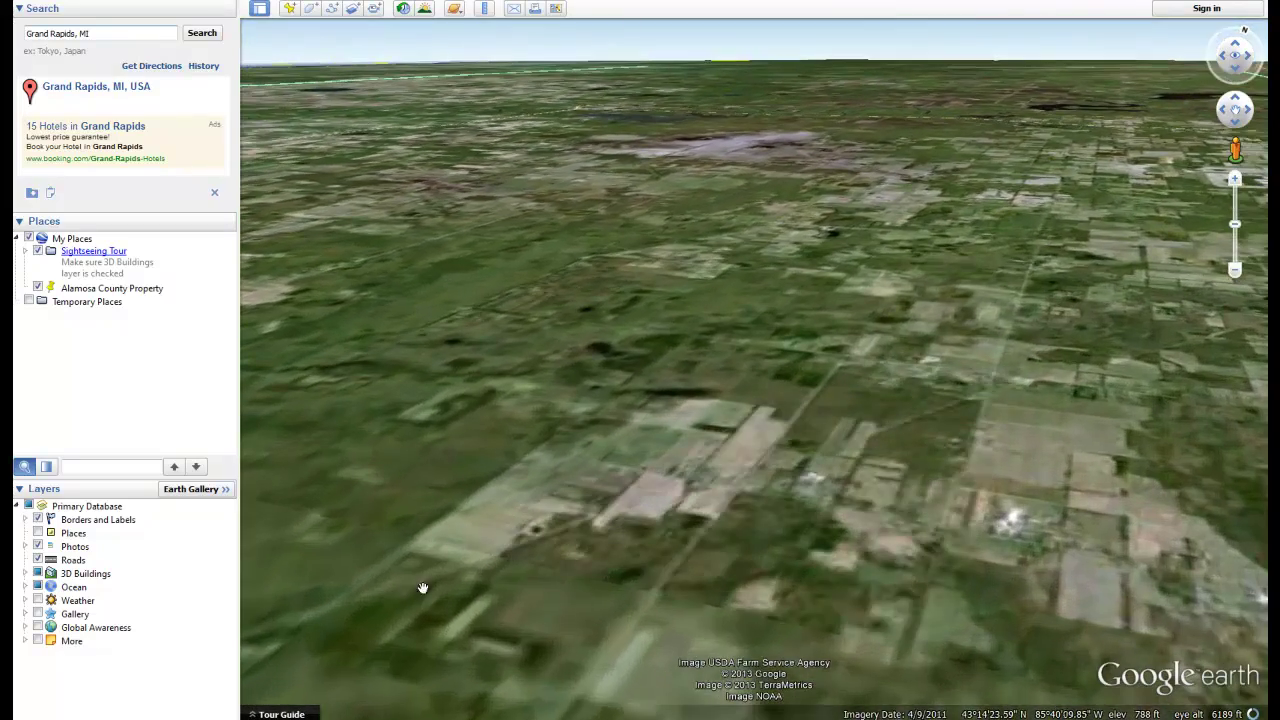
{"action": "left_click_drag", "start_coordinate": [582, 284], "coordinate": [564, 341]}
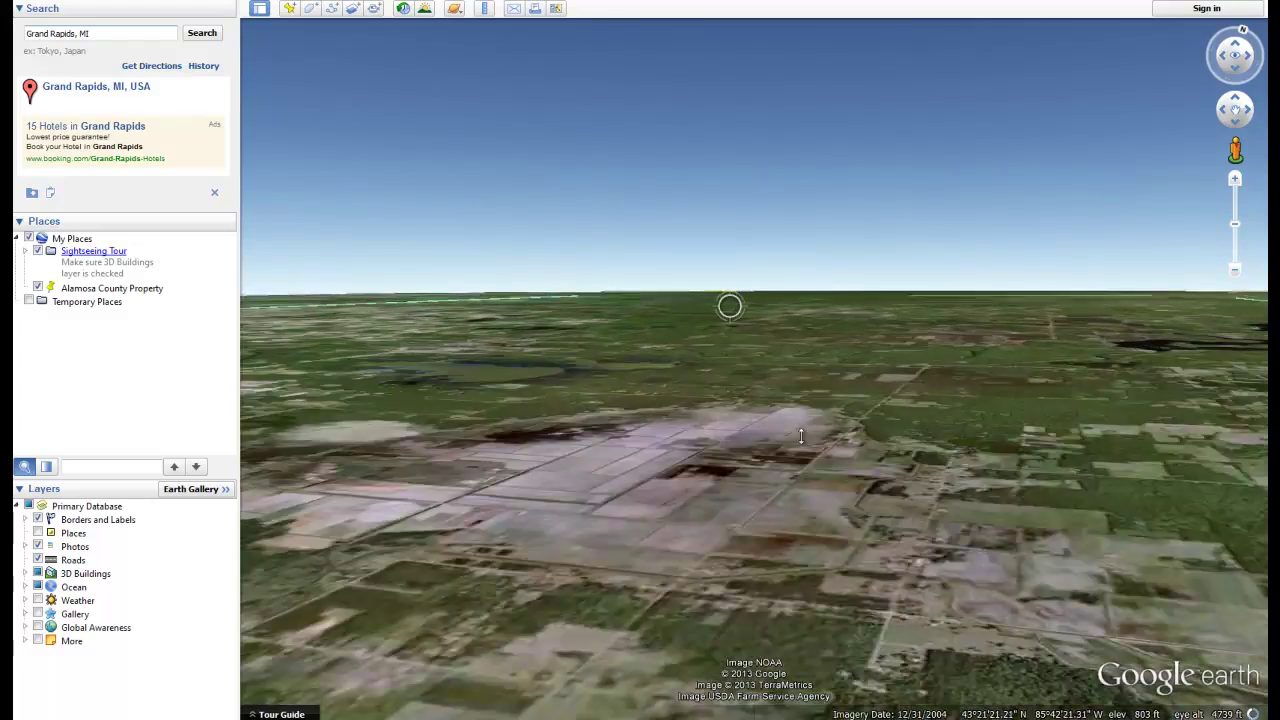
{"action": "left_click_drag", "start_coordinate": [727, 326], "coordinate": [646, 340]}
{"action": "left_click_drag", "start_coordinate": [483, 388], "coordinate": [663, 457]}
{"action": "left_click_drag", "start_coordinate": [733, 512], "coordinate": [766, 374]}
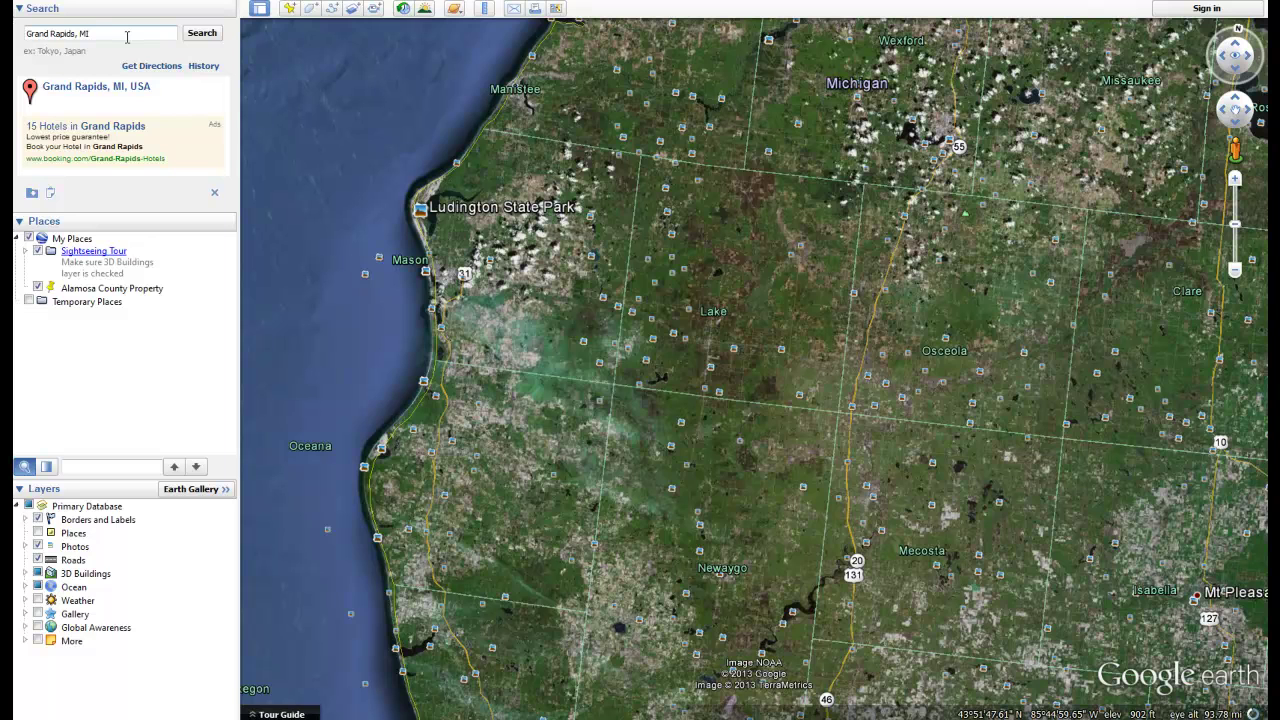
Search for Grand Canyon, AZ and fly to it
{"action": "left_click", "coordinate": [127, 37]}
{"action": "type", "text": "G"}
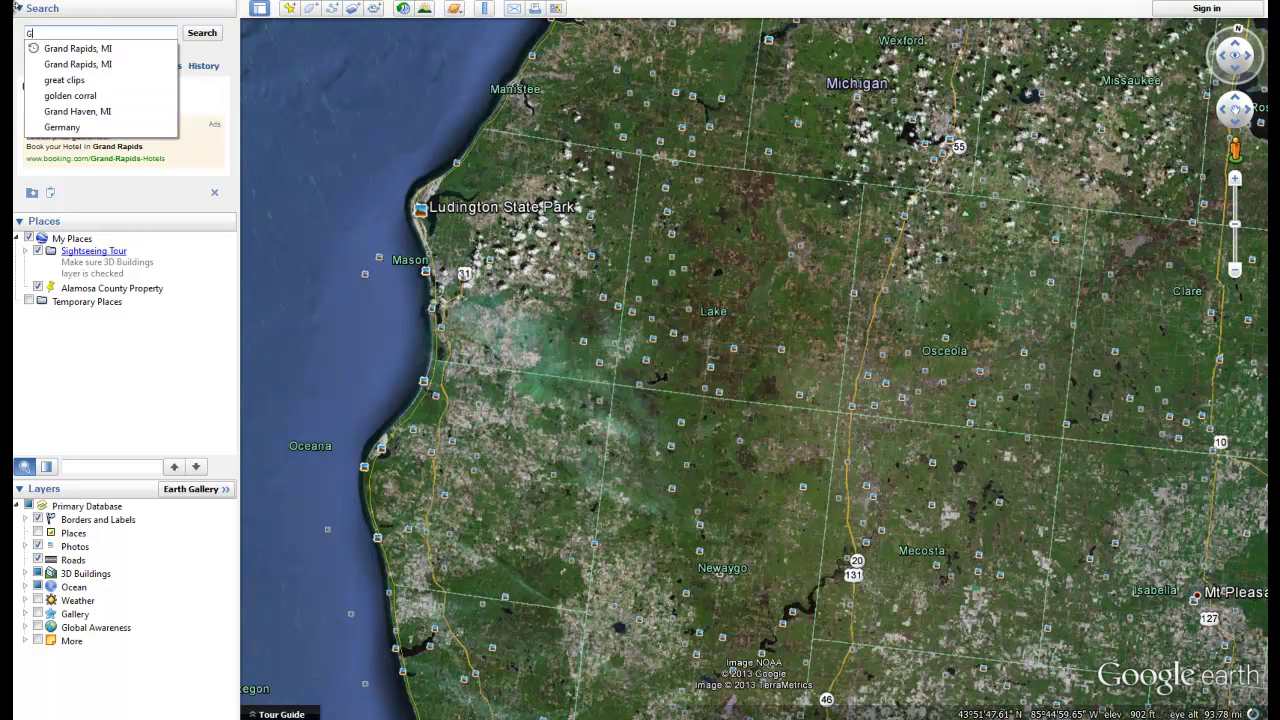
{"action": "type", "text": "rand Canyon, "}
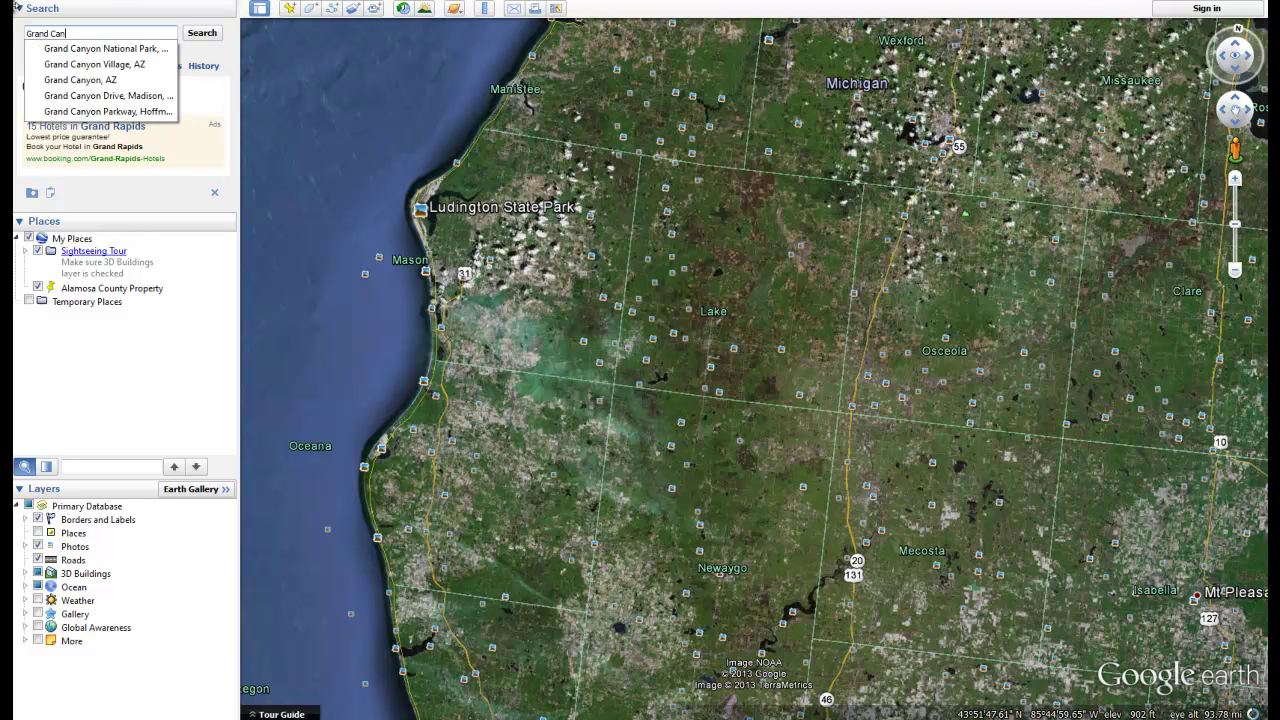
{"action": "type", "text": "AZ"}
{"action": "key", "text": "Return"}
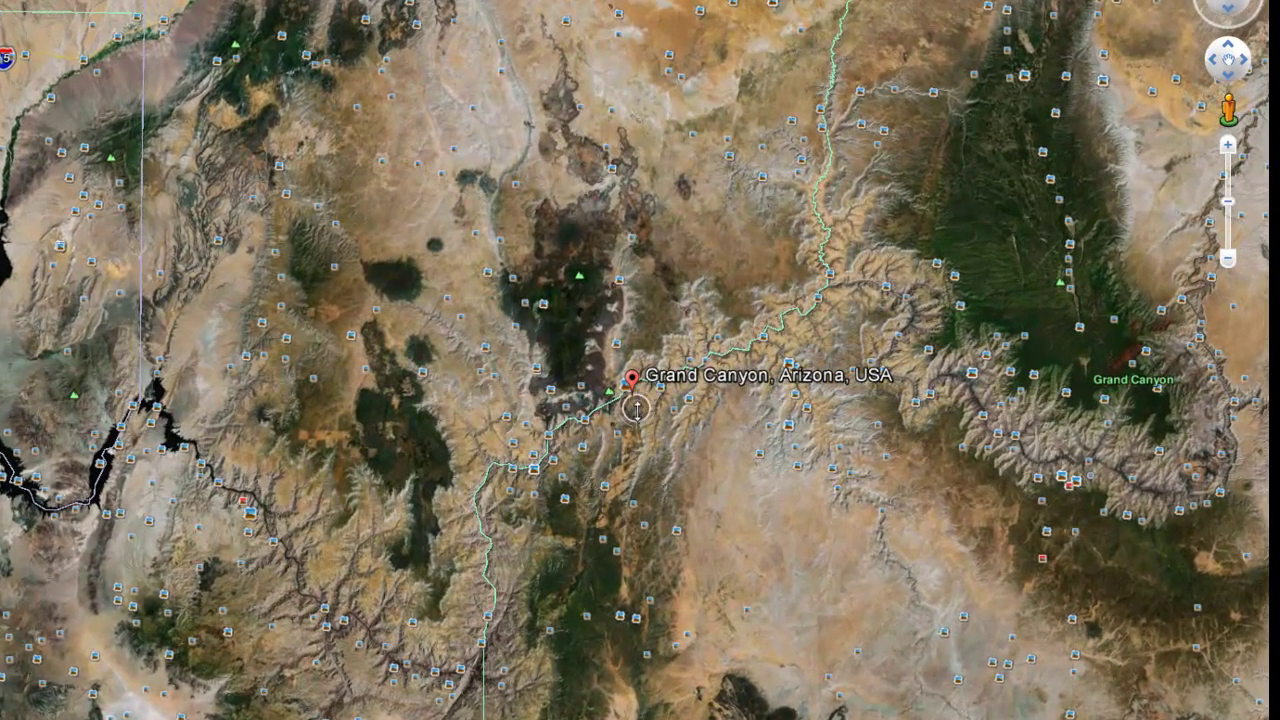
Examine the Grand Canyon's walls and river up close, both in tilted 3D view and from above
{"action": "scroll", "coordinate": [637, 409], "scroll_direction": "up", "scroll_amount": 4}
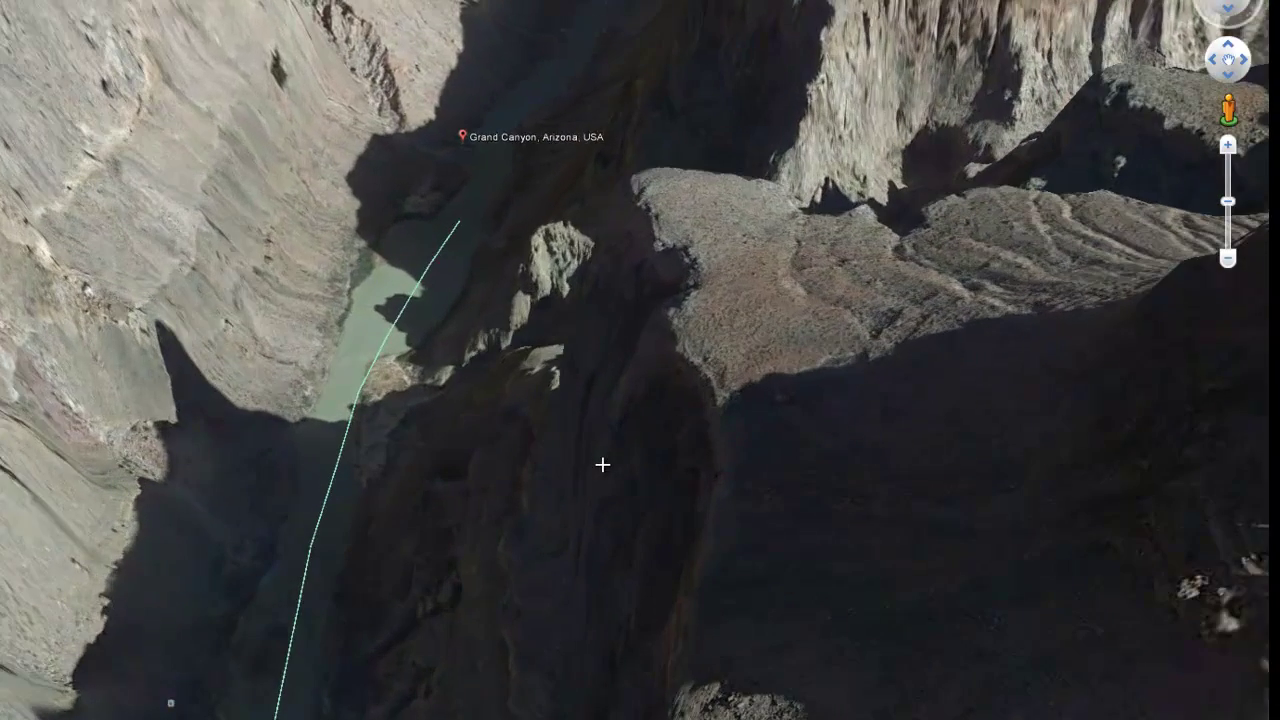
{"action": "left_click_drag", "start_coordinate": [466, 313], "coordinate": [493, 460]}
{"action": "left_click_drag", "start_coordinate": [558, 394], "coordinate": [617, 449]}
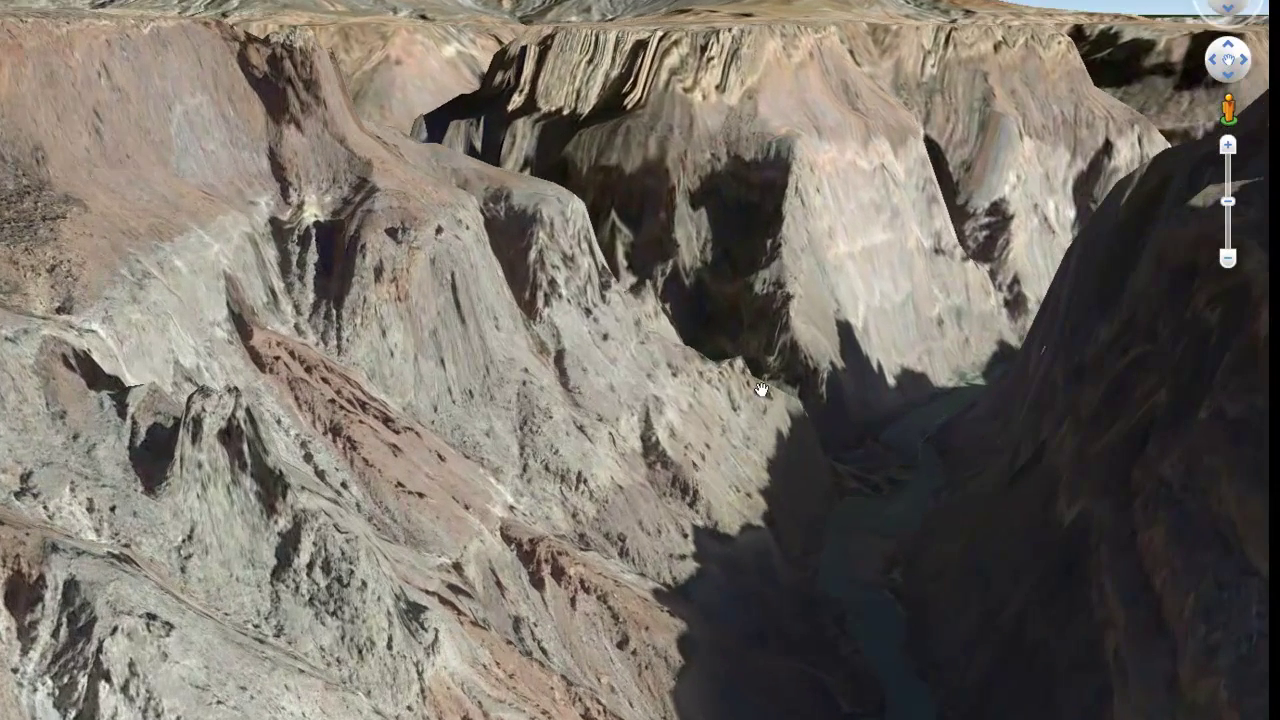
{"action": "left_click_drag", "start_coordinate": [641, 337], "coordinate": [628, 517]}
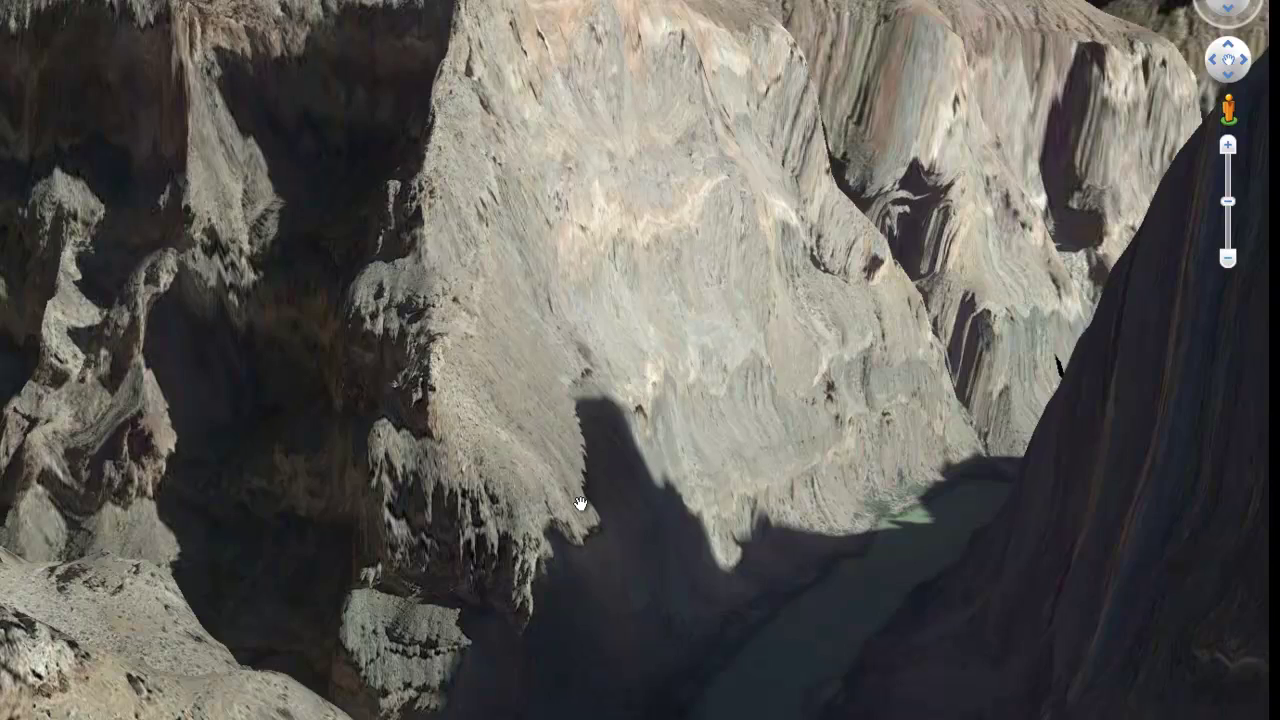
{"action": "left_click_drag", "start_coordinate": [314, 530], "coordinate": [729, 580]}
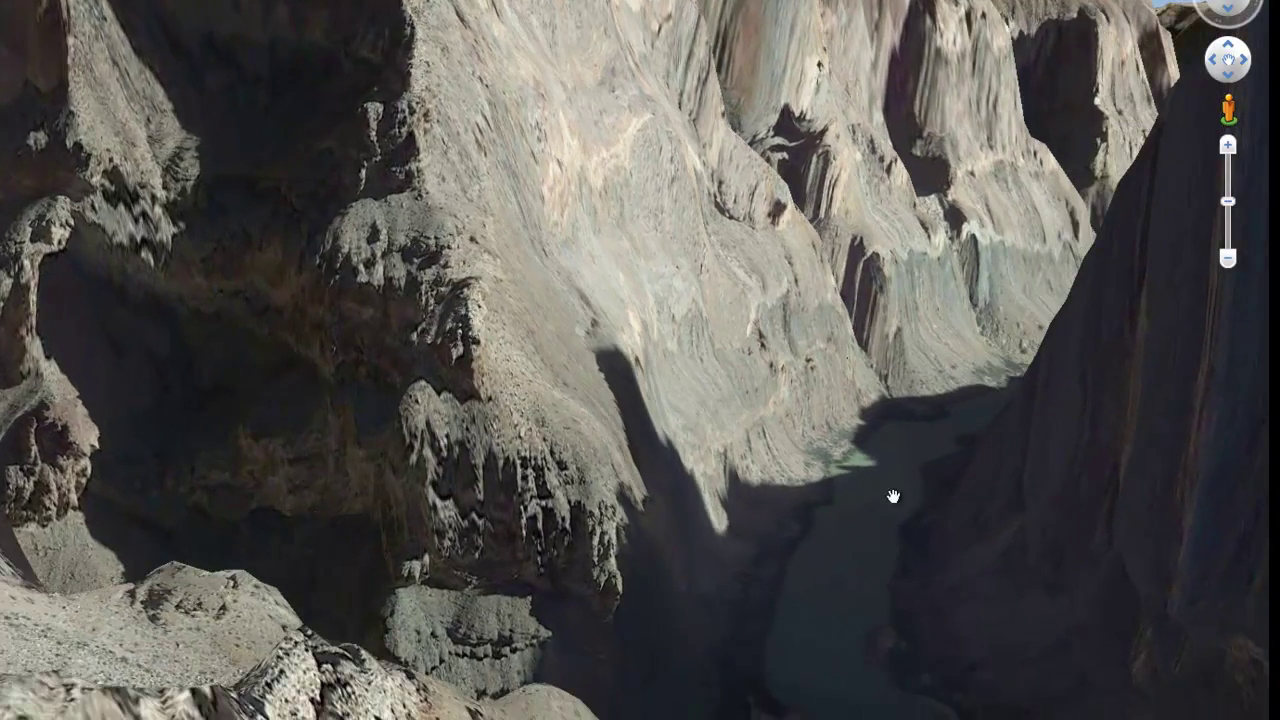
{"action": "left_click_drag", "start_coordinate": [894, 497], "coordinate": [680, 642]}
{"action": "left_click_drag", "start_coordinate": [841, 564], "coordinate": [972, 644]}
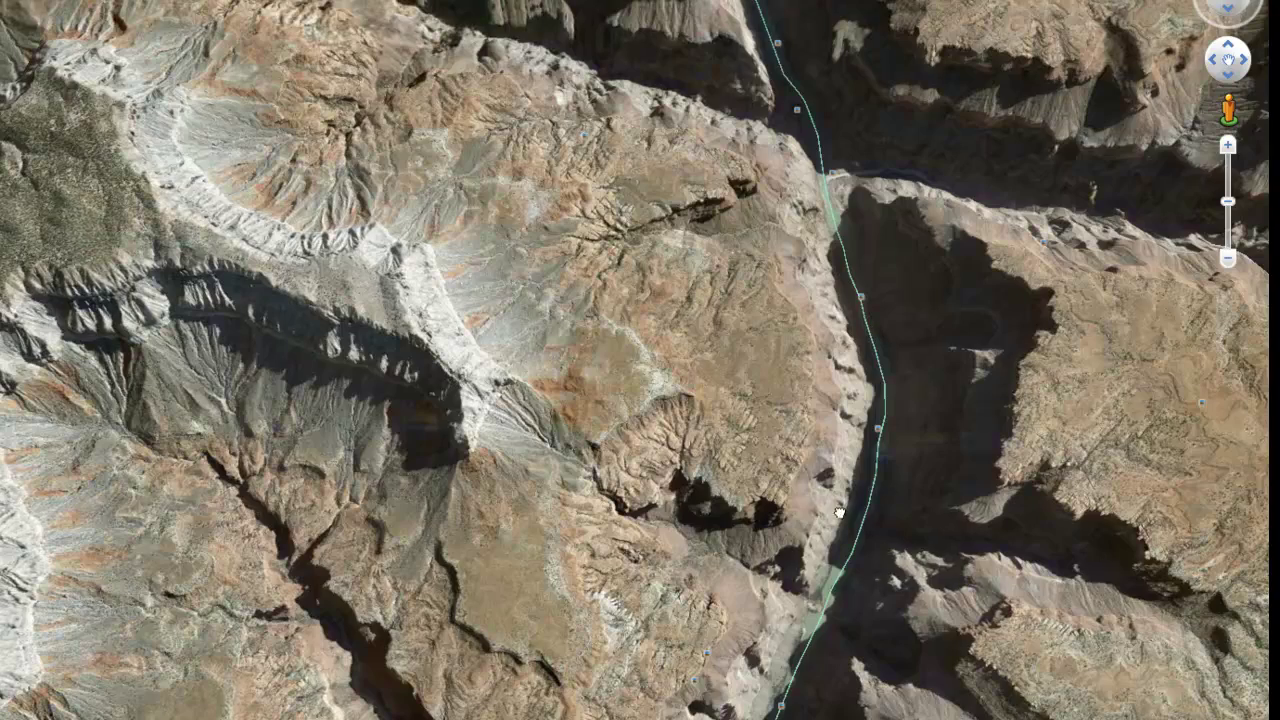
{"action": "left_click_drag", "start_coordinate": [804, 479], "coordinate": [654, 660]}
{"action": "left_click", "coordinate": [712, 604]}
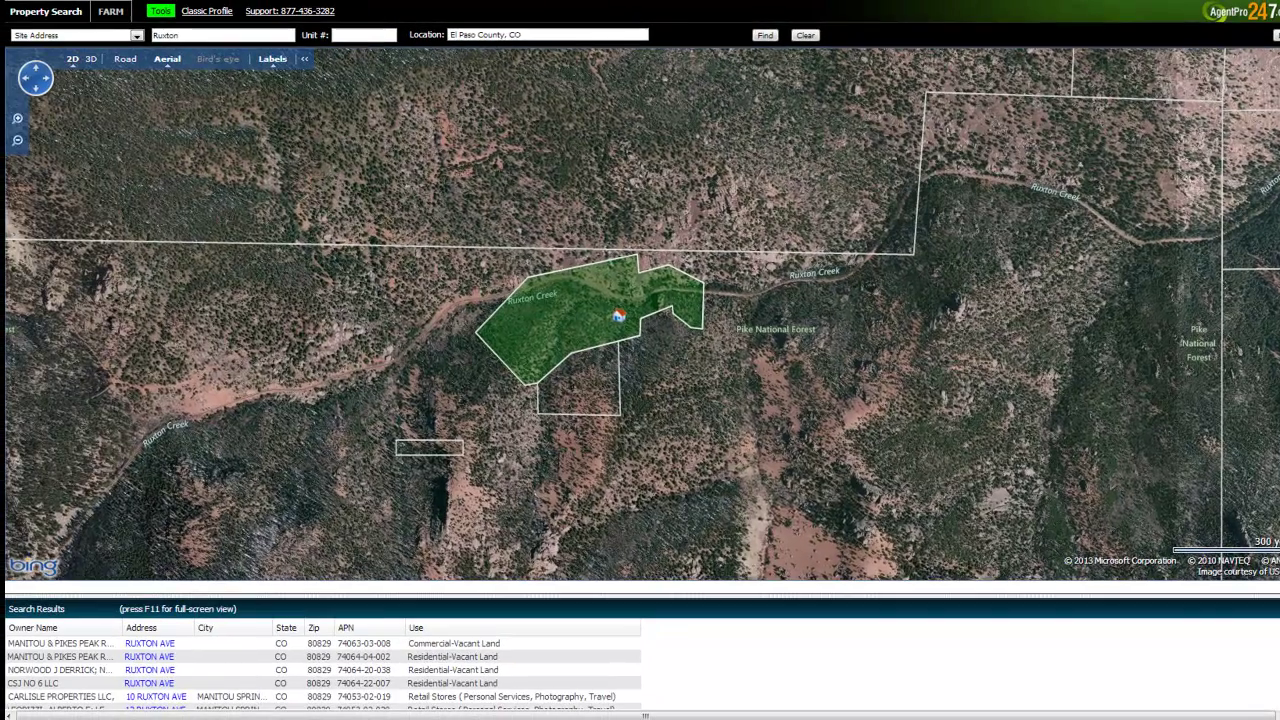
Switch to the AgentPro247 parcel map, enlarge the map area and zoom in on the highlighted parcel along Ruxton Creek
{"action": "left_click_drag", "start_coordinate": [618, 430], "coordinate": [724, 417]}
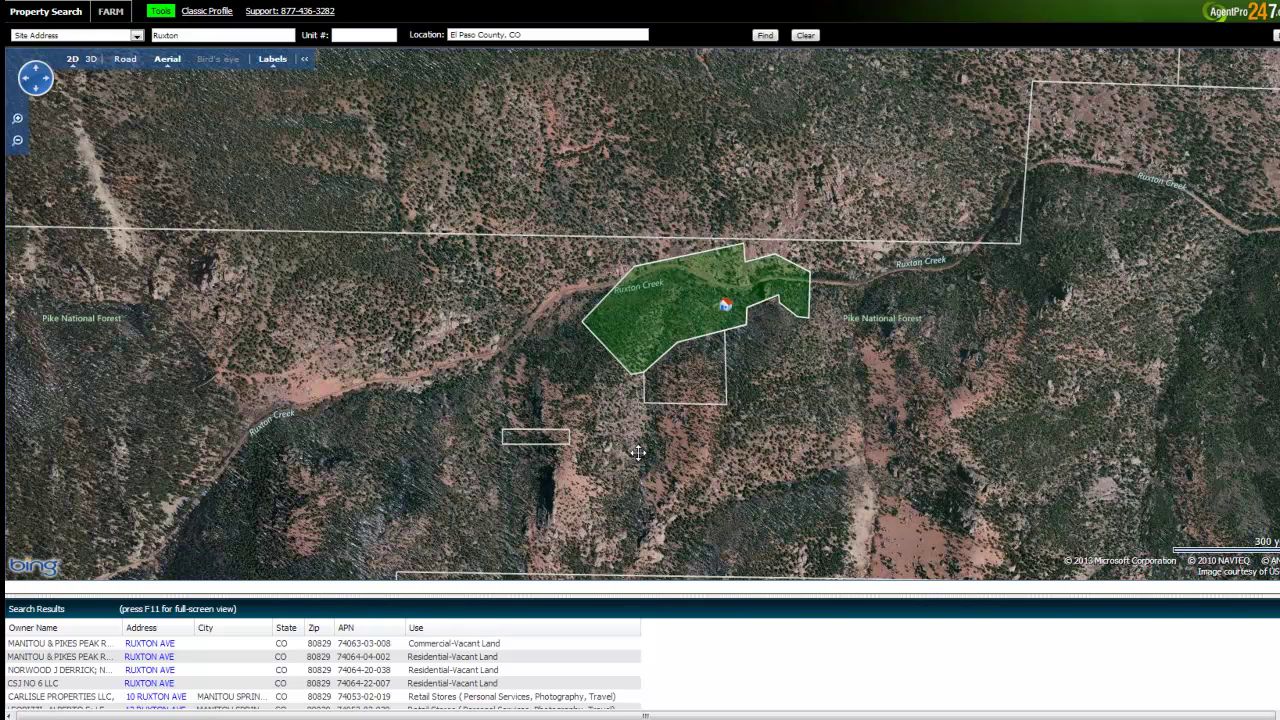
{"action": "left_click_drag", "start_coordinate": [842, 430], "coordinate": [741, 434]}
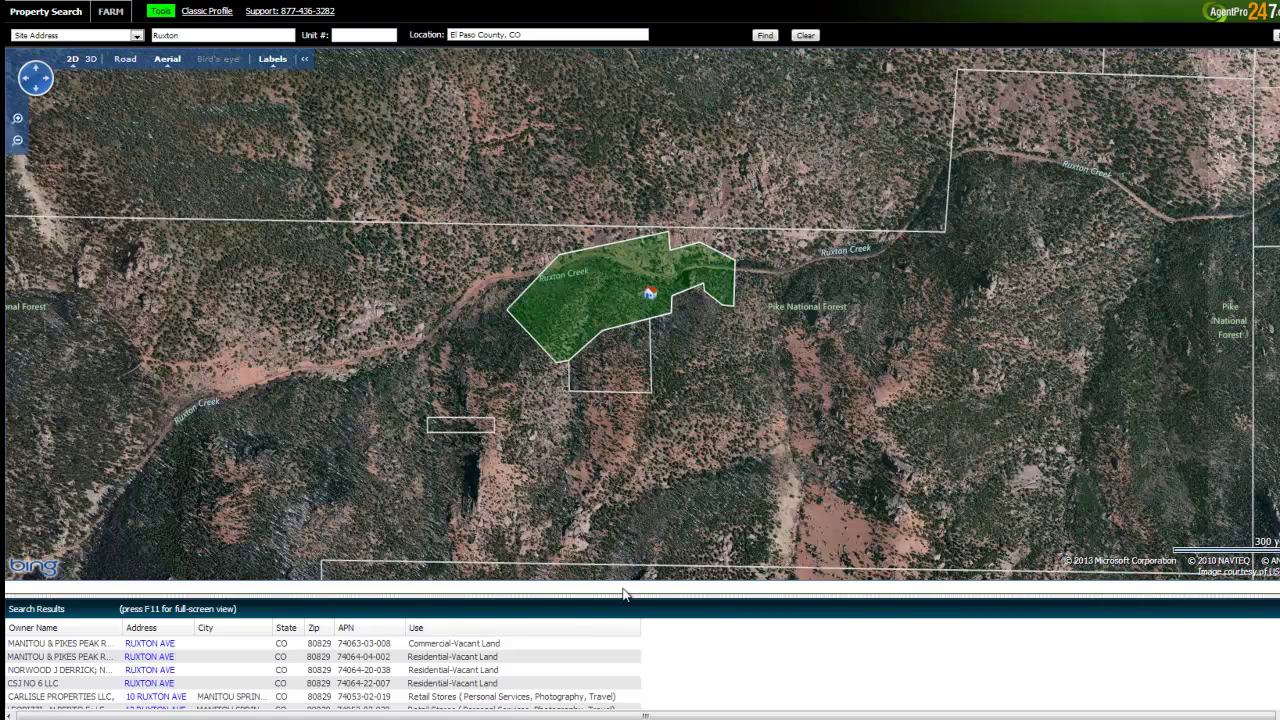
{"action": "left_click_drag", "start_coordinate": [624, 596], "coordinate": [645, 658]}
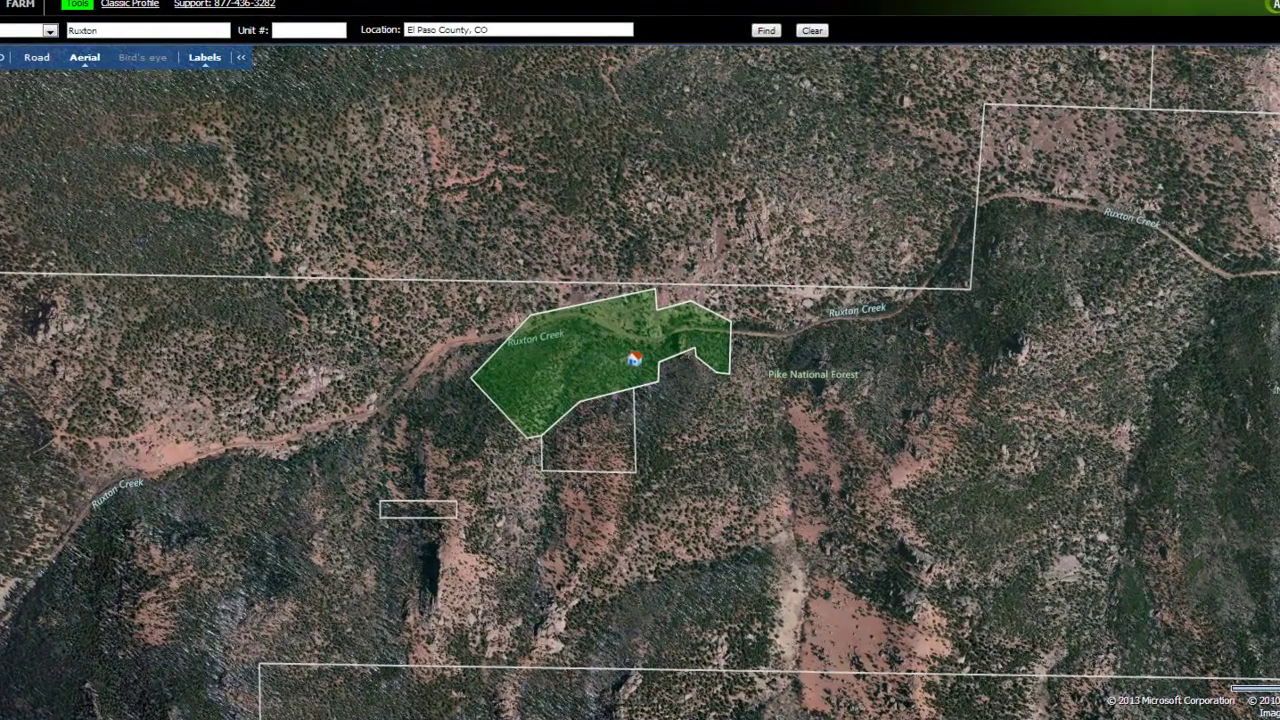
{"action": "scroll", "coordinate": [637, 384], "scroll_direction": "up", "scroll_amount": 1}
{"action": "left_click_drag", "start_coordinate": [295, 233], "coordinate": [447, 320]}
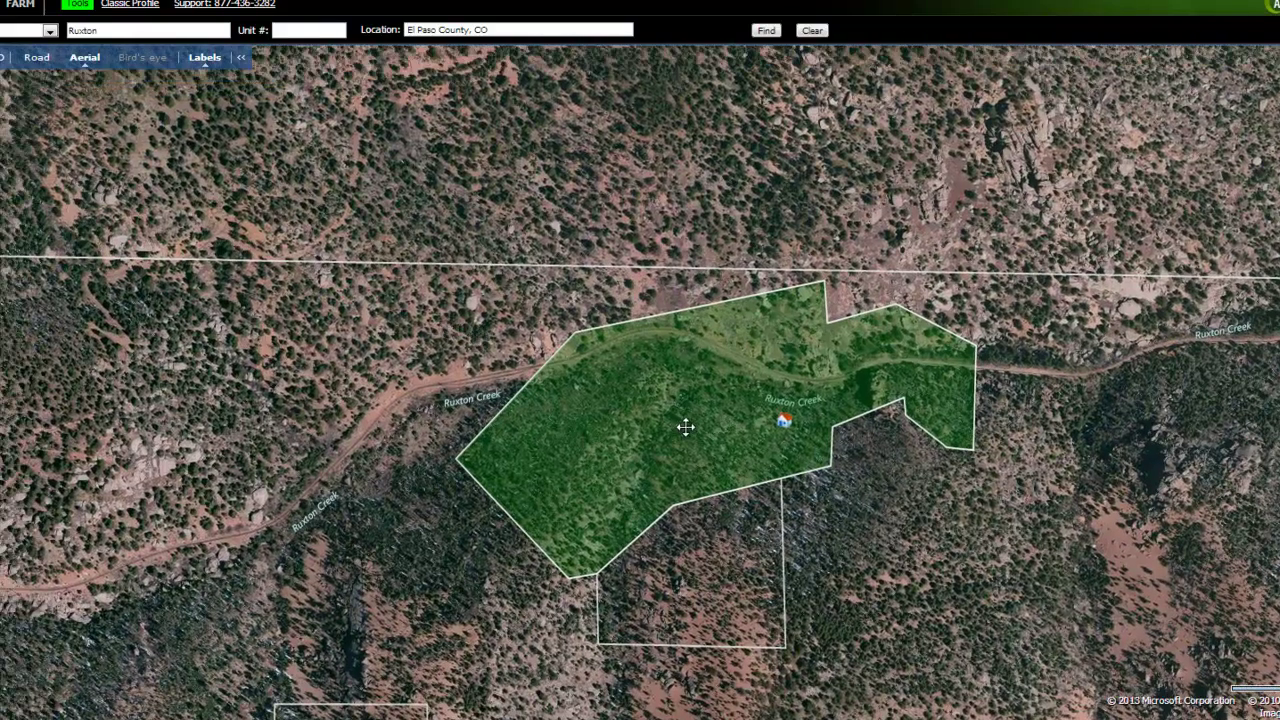
{"action": "left_click_drag", "start_coordinate": [686, 423], "coordinate": [566, 386]}
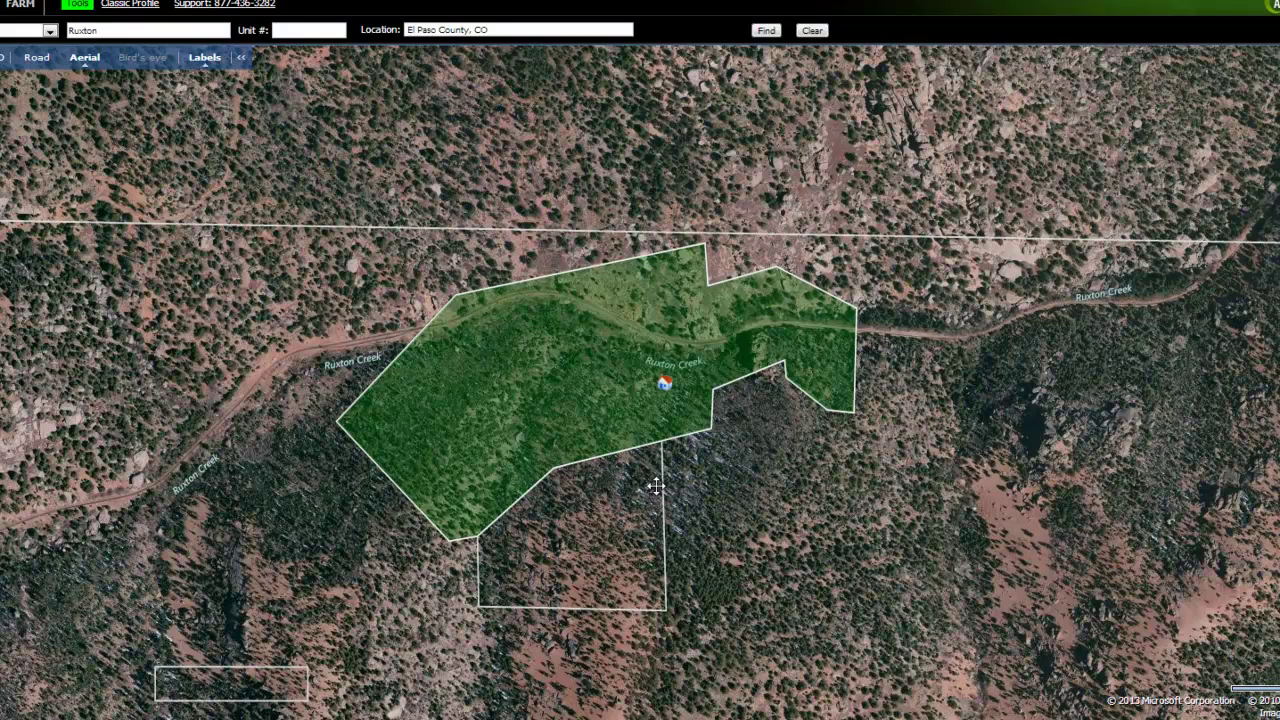
Show the highlighted parcel's owner summary and open its property details report
{"action": "left_click", "coordinate": [664, 386]}
{"action": "left_click", "coordinate": [666, 386]}
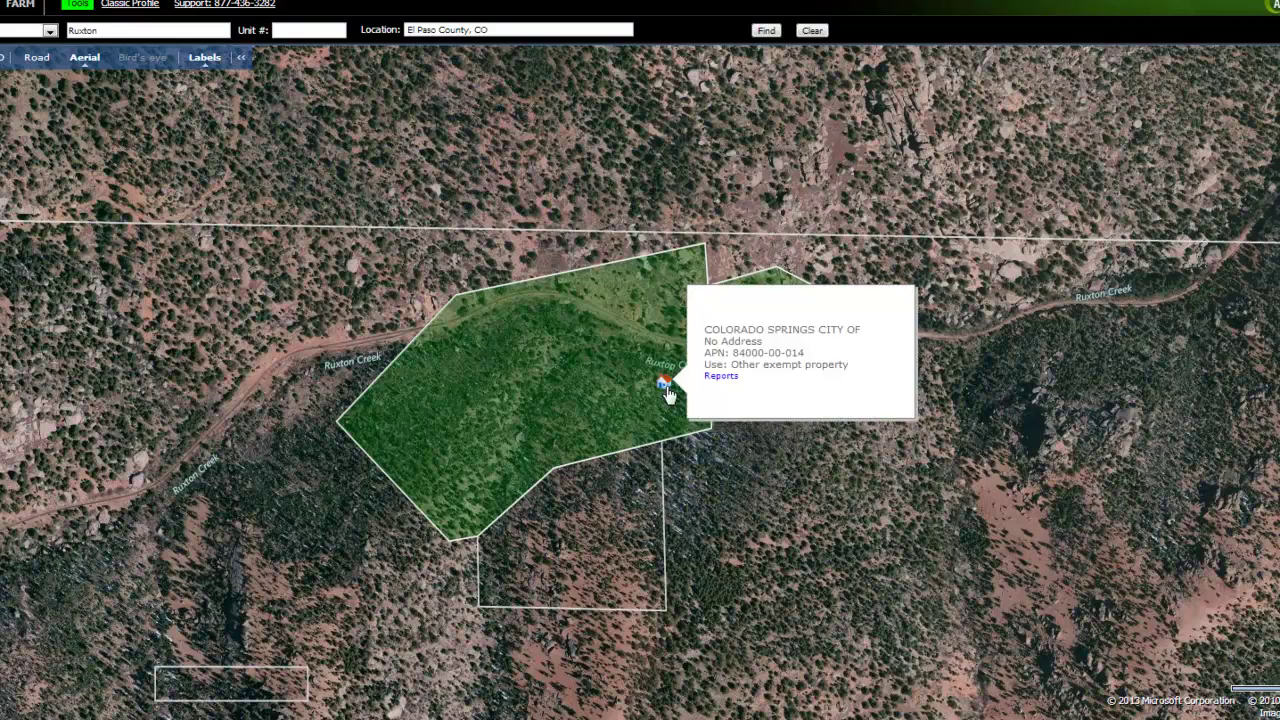
{"action": "left_click", "coordinate": [723, 384]}
{"action": "left_click", "coordinate": [760, 518]}
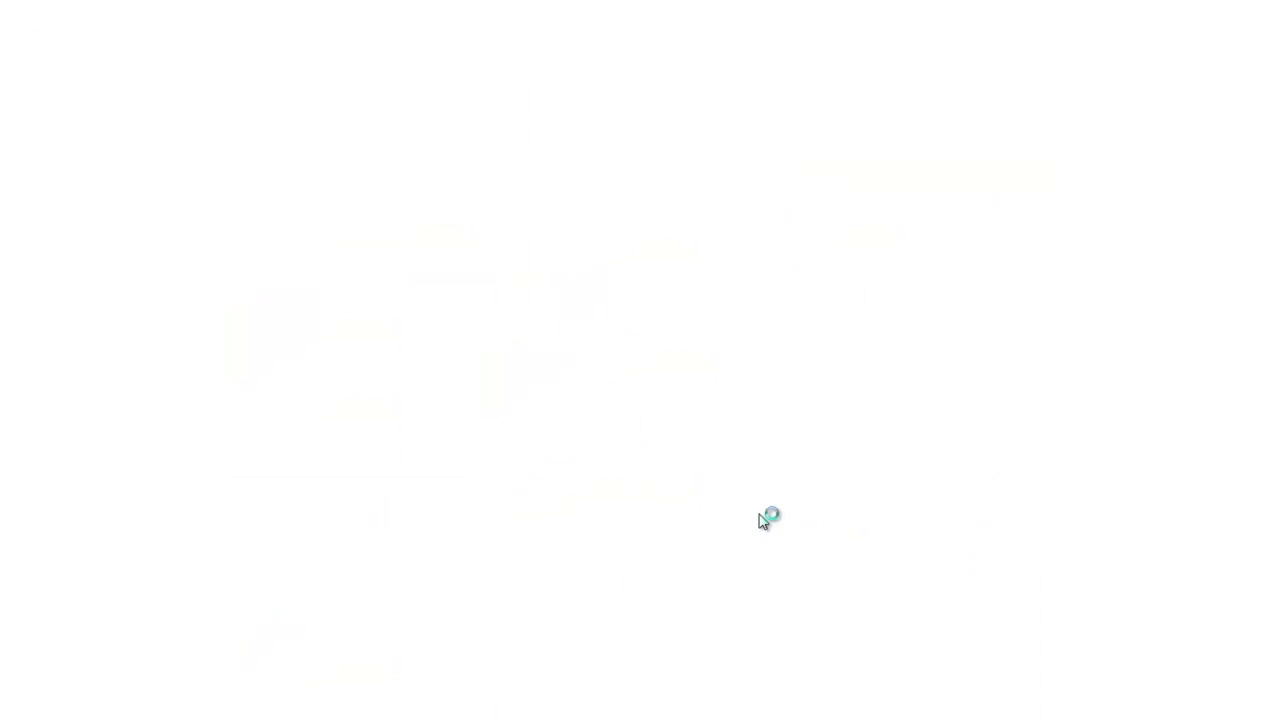
Read through the report's owner, property characteristics, sale and tax sections to locate the parcel's latitude and longitude
{"action": "scroll", "coordinate": [632, 580], "scroll_direction": "down", "scroll_amount": 5}
{"action": "scroll", "coordinate": [630, 574], "scroll_direction": "down", "scroll_amount": 2}
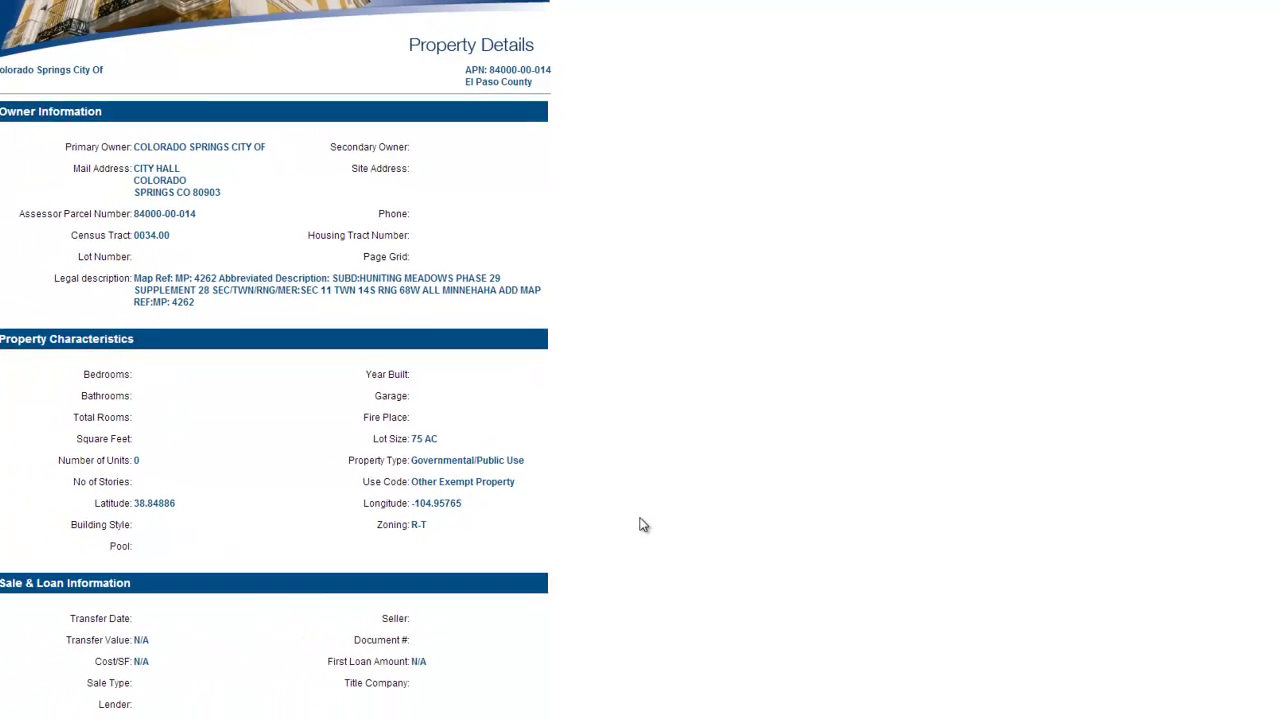
{"action": "scroll", "coordinate": [644, 520], "scroll_direction": "down", "scroll_amount": 3}
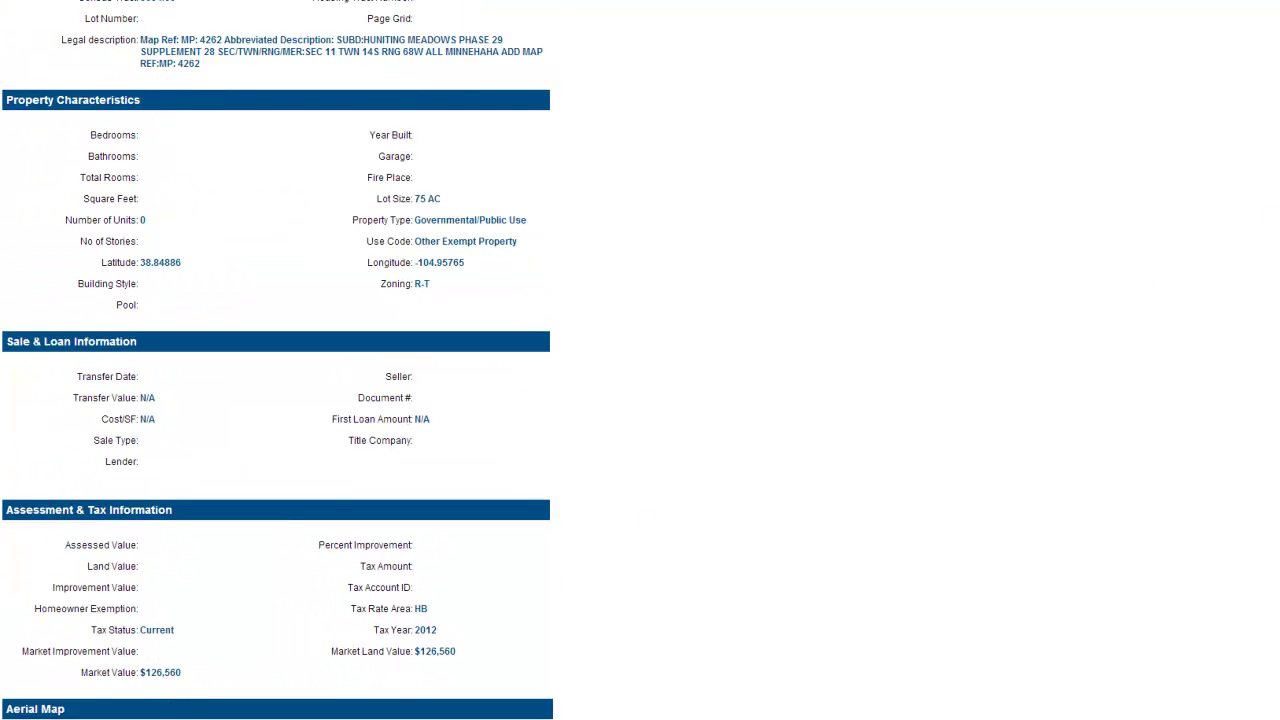
{"action": "scroll", "coordinate": [277, 360], "scroll_direction": "up", "scroll_amount": 2}
{"action": "scroll", "coordinate": [277, 360], "scroll_direction": "up", "scroll_amount": 1}
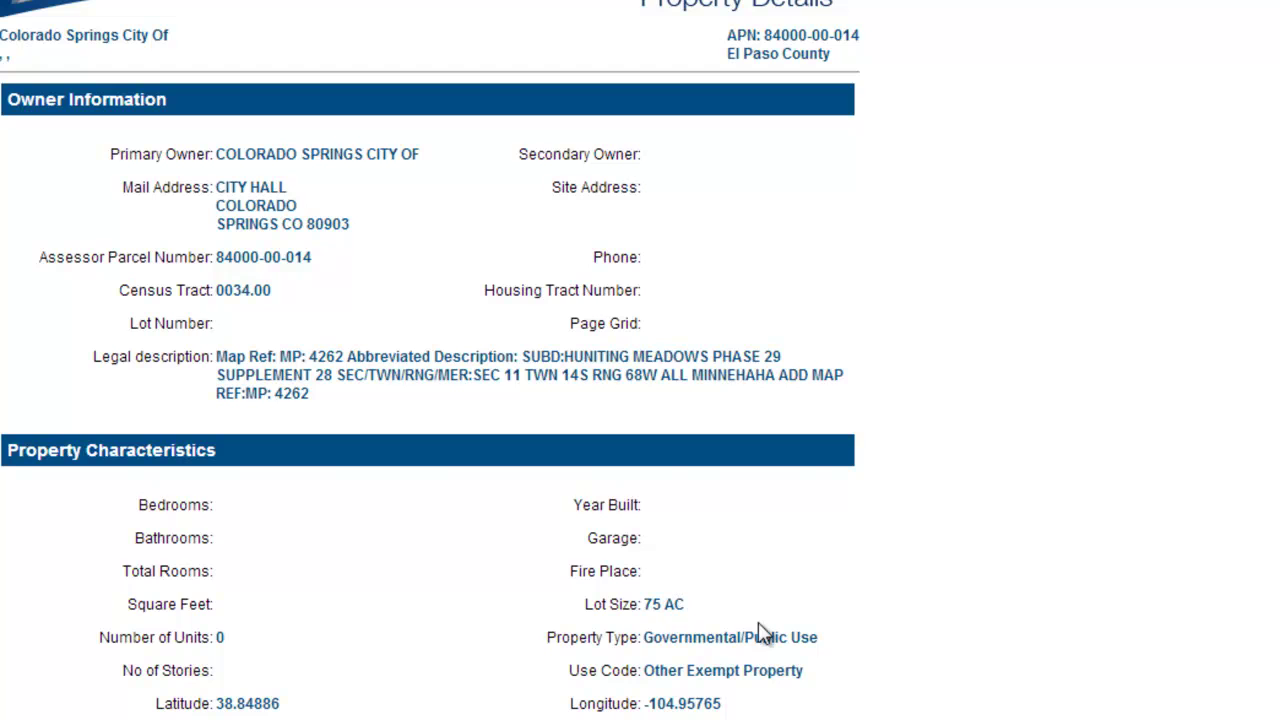
{"action": "scroll", "coordinate": [866, 691], "scroll_direction": "down", "scroll_amount": 2}
{"action": "scroll", "coordinate": [911, 694], "scroll_direction": "down", "scroll_amount": 2}
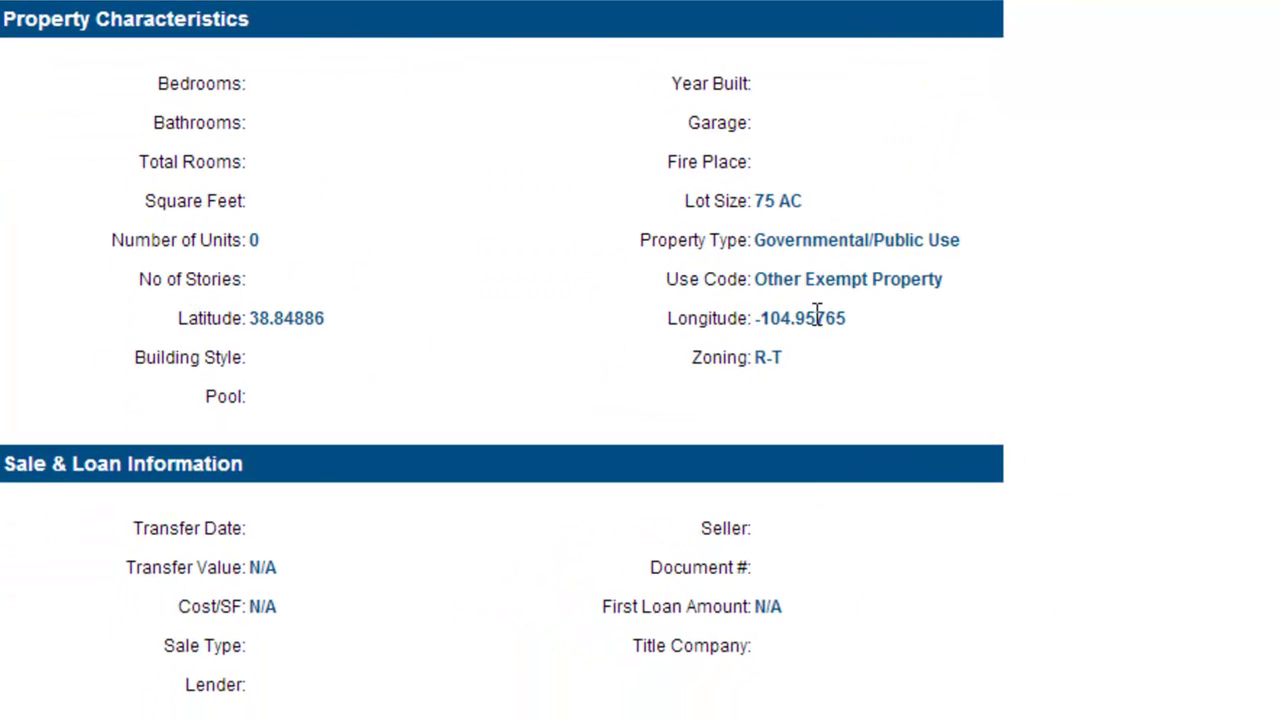
Copy the latitude 38.84886 from the report and put it, followed by a comma, into the Google Earth search in place of Grand Canyon, AZ
{"action": "mouse_move", "coordinate": [322, 318]}
{"action": "left_mouse_down"}
{"action": "mouse_move", "coordinate": [251, 317]}
{"action": "mouse_move", "coordinate": [323, 320]}
{"action": "left_mouse_up"}
{"action": "right_click", "coordinate": [320, 322]}
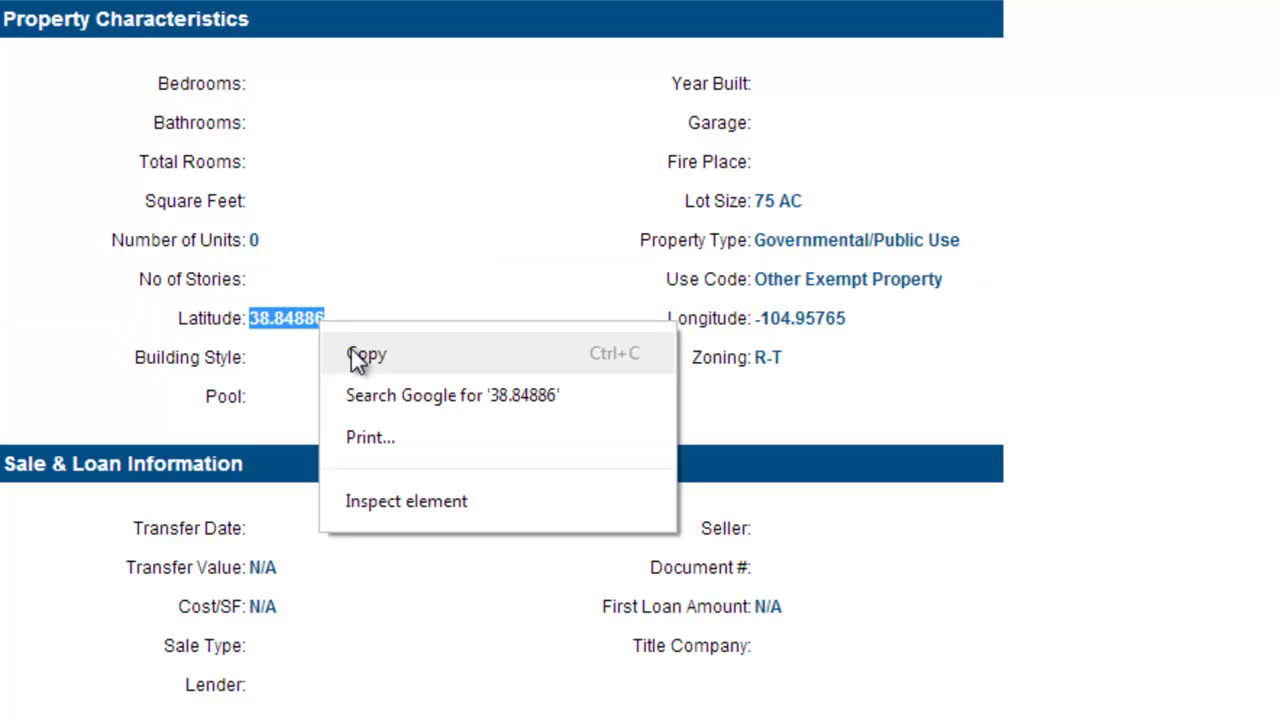
{"action": "left_click", "coordinate": [351, 352]}
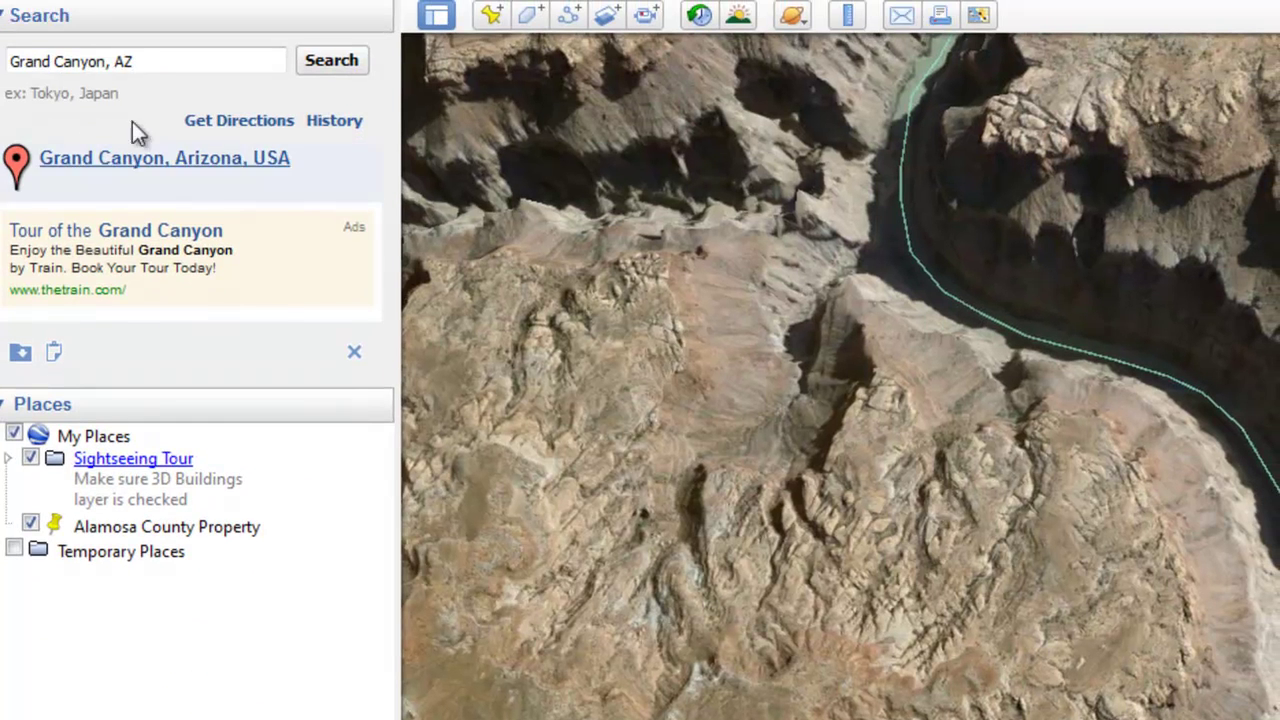
{"action": "left_click_drag", "start_coordinate": [134, 61], "coordinate": [12, 61]}
{"action": "right_click", "coordinate": [94, 62]}
{"action": "left_click", "coordinate": [120, 212]}
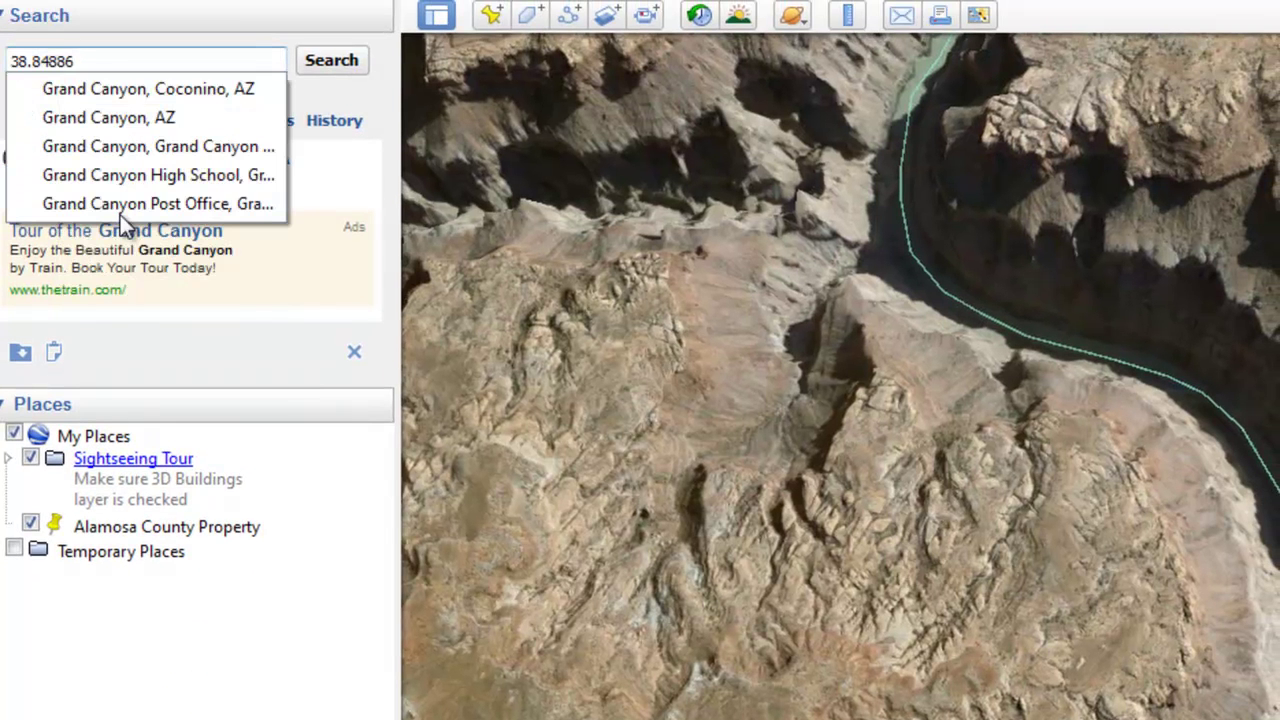
{"action": "type", "text": ","}
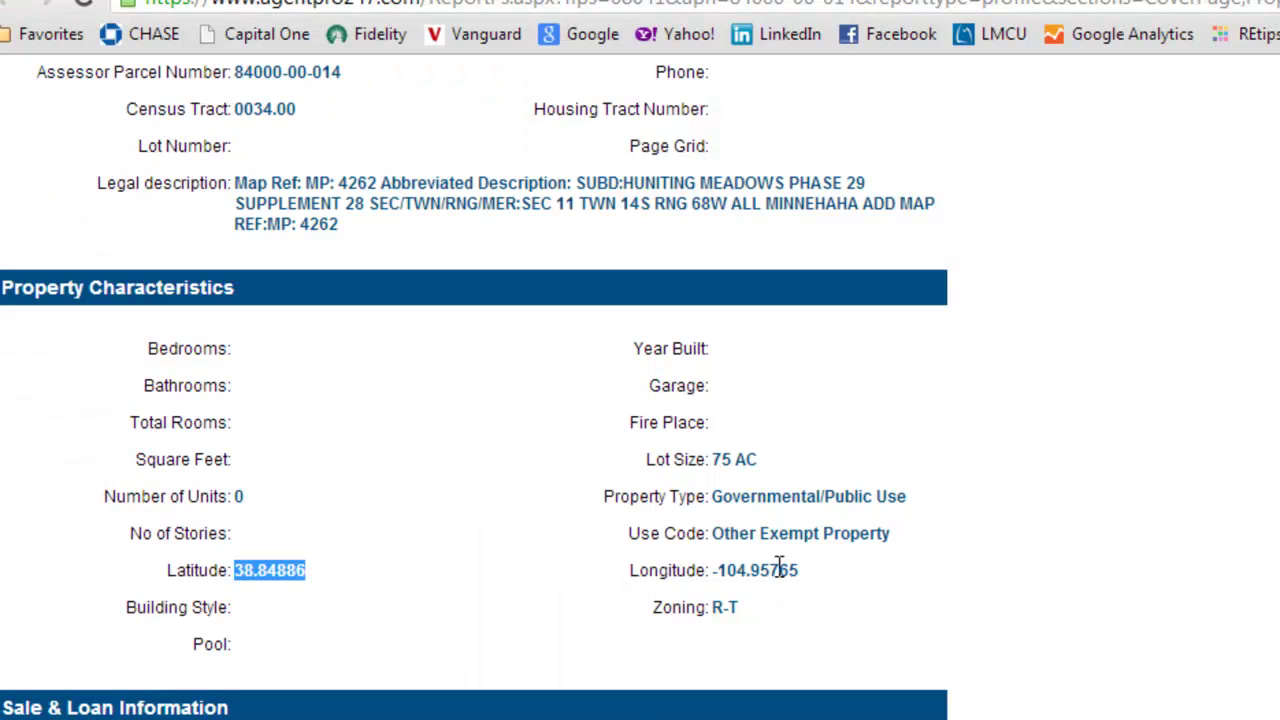
Copy the longitude -104.95765 from the report, append it to the latitude in the Google Earth search and fly to the coordinates
{"action": "left_click_drag", "start_coordinate": [800, 570], "coordinate": [712, 570]}
{"action": "right_click", "coordinate": [714, 569]}
{"action": "left_click", "coordinate": [757, 597]}
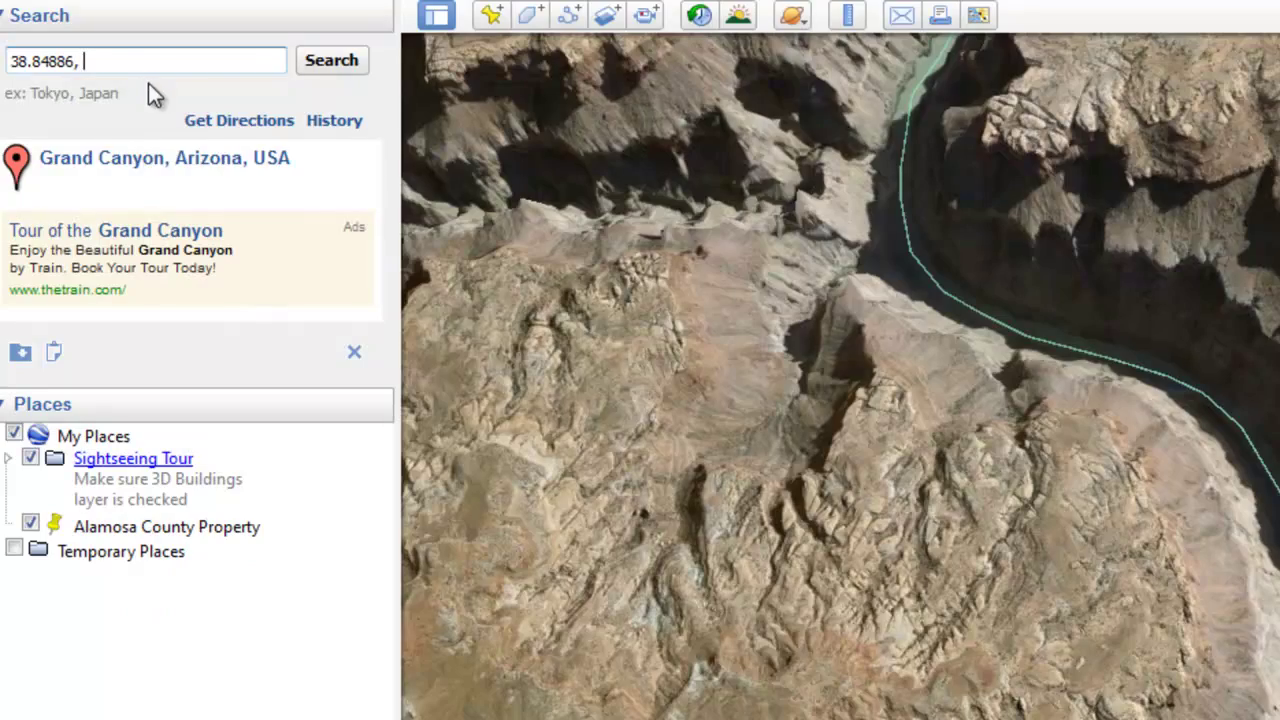
{"action": "key", "text": "ctrl+v"}
{"action": "left_click", "coordinate": [321, 65]}
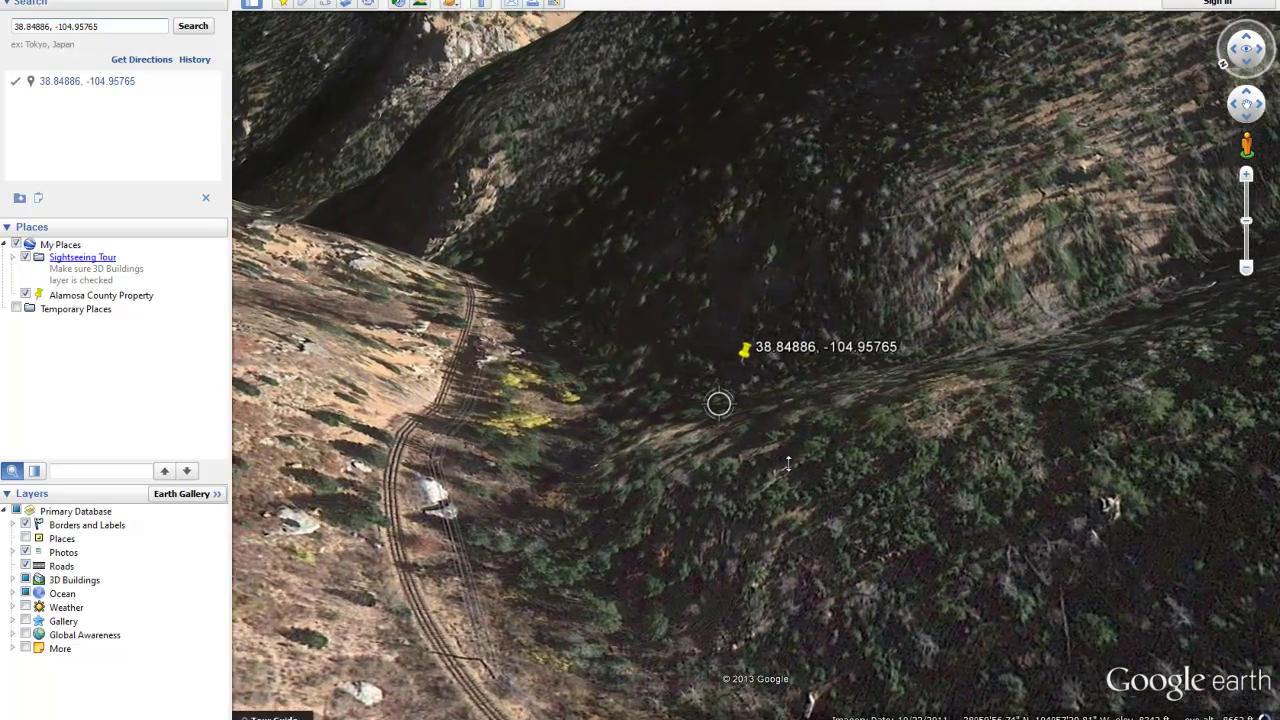
Examine the hillsides and the track around the pin at 38.84886, -104.95765 from different angles
{"action": "left_click_drag", "start_coordinate": [788, 464], "coordinate": [718, 489]}
{"action": "scroll", "coordinate": [844, 487], "scroll_direction": "down", "scroll_amount": 5}
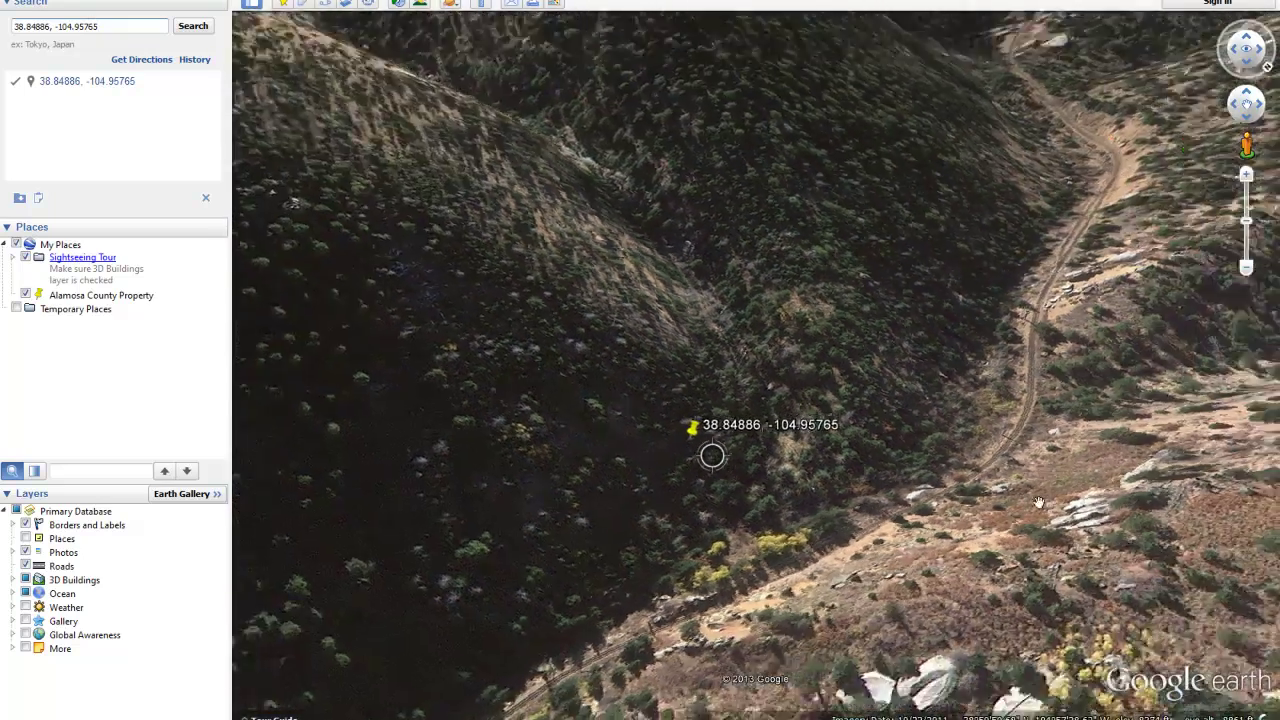
{"action": "left_click_drag", "start_coordinate": [1039, 503], "coordinate": [990, 574]}
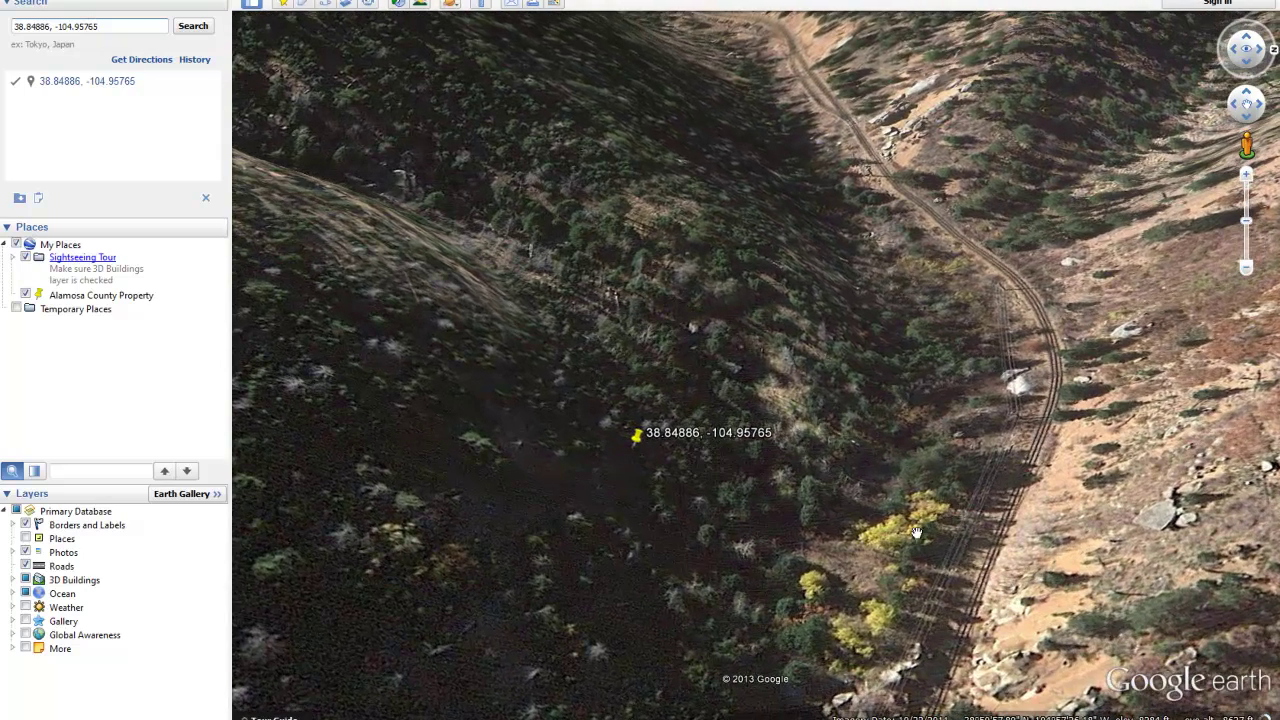
Inspect the ground near the pin, compare it with the parcel's outline on the AgentPro247 aerial map, and return to Google Earth
{"action": "left_click_drag", "start_coordinate": [659, 498], "coordinate": [710, 430]}
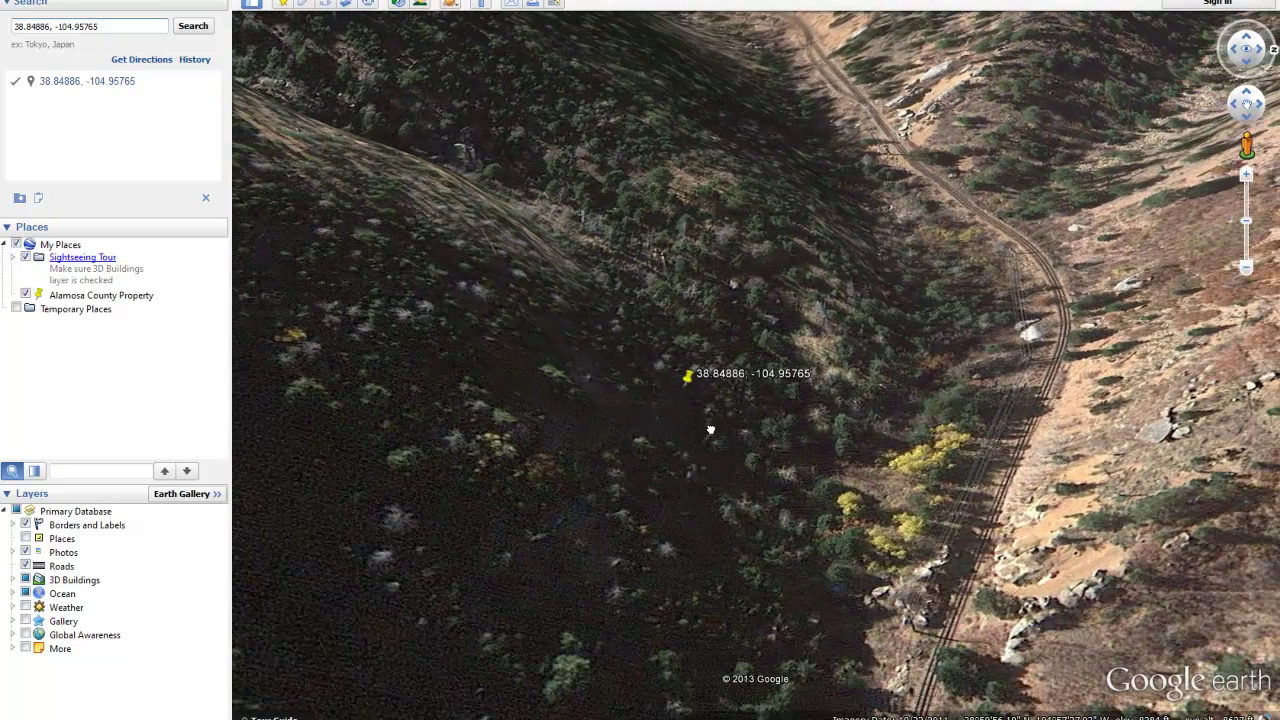
{"action": "left_click_drag", "start_coordinate": [736, 501], "coordinate": [637, 373]}
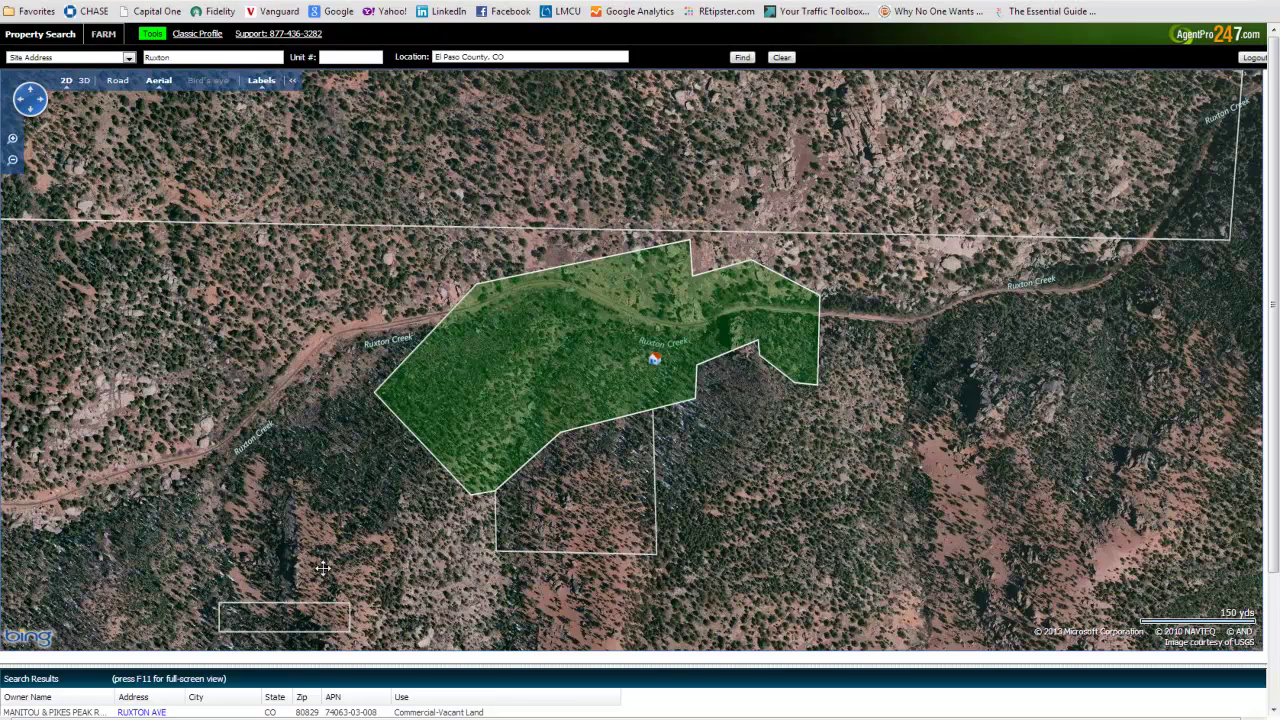
{"action": "mouse_move", "coordinate": [206, 719]}
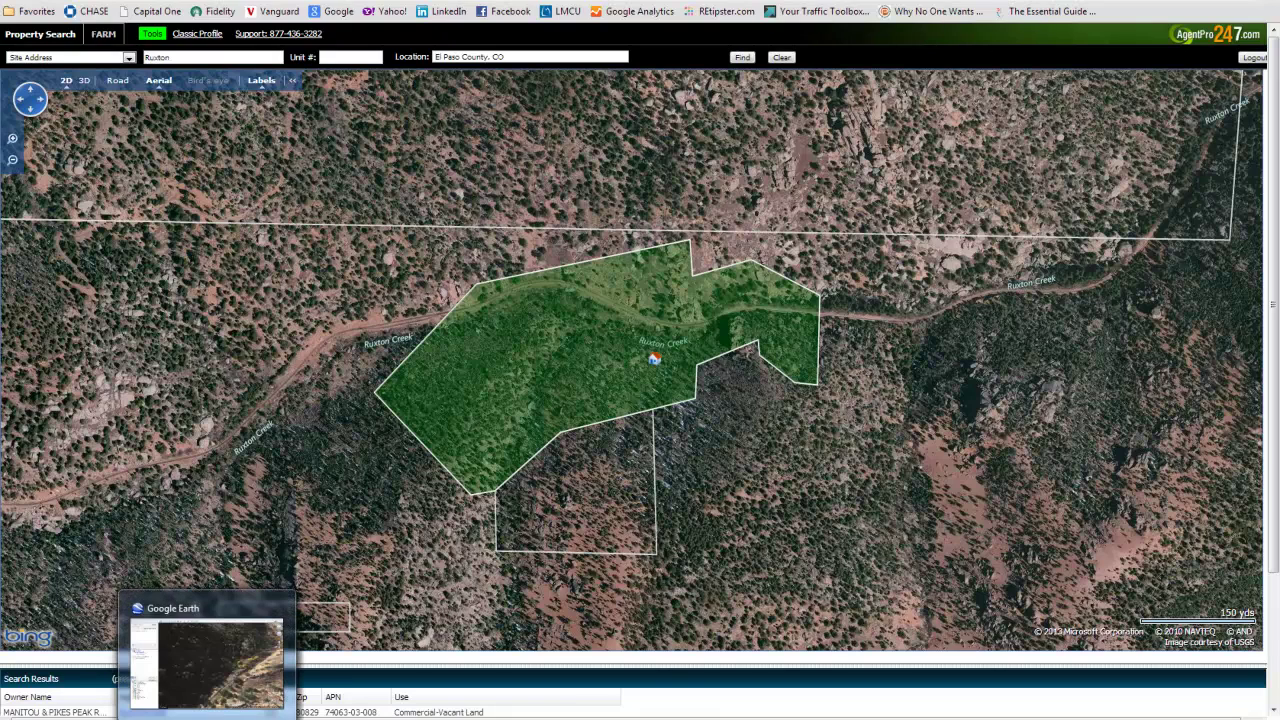
{"action": "left_click", "coordinate": [207, 663]}
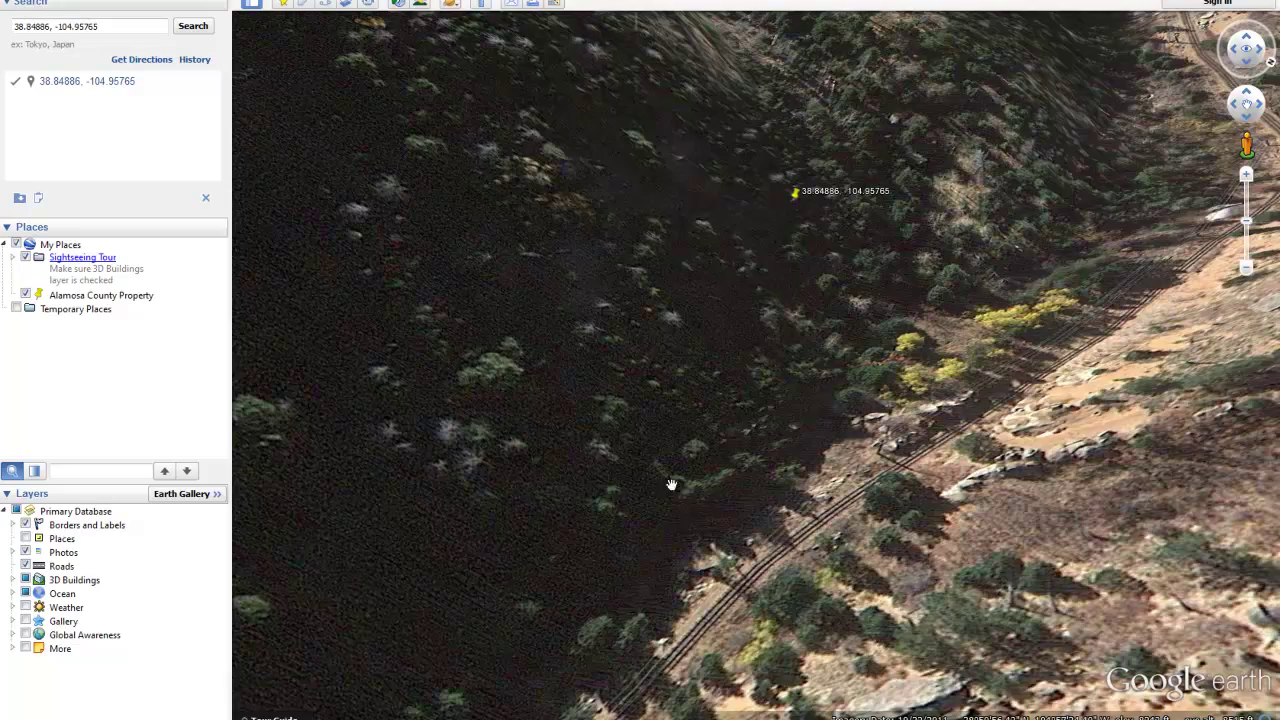
Examine the wider valley and surrounding mountains around the parcel's pin, including from the opposite direction
{"action": "scroll", "coordinate": [673, 457], "scroll_direction": "down", "scroll_amount": 5}
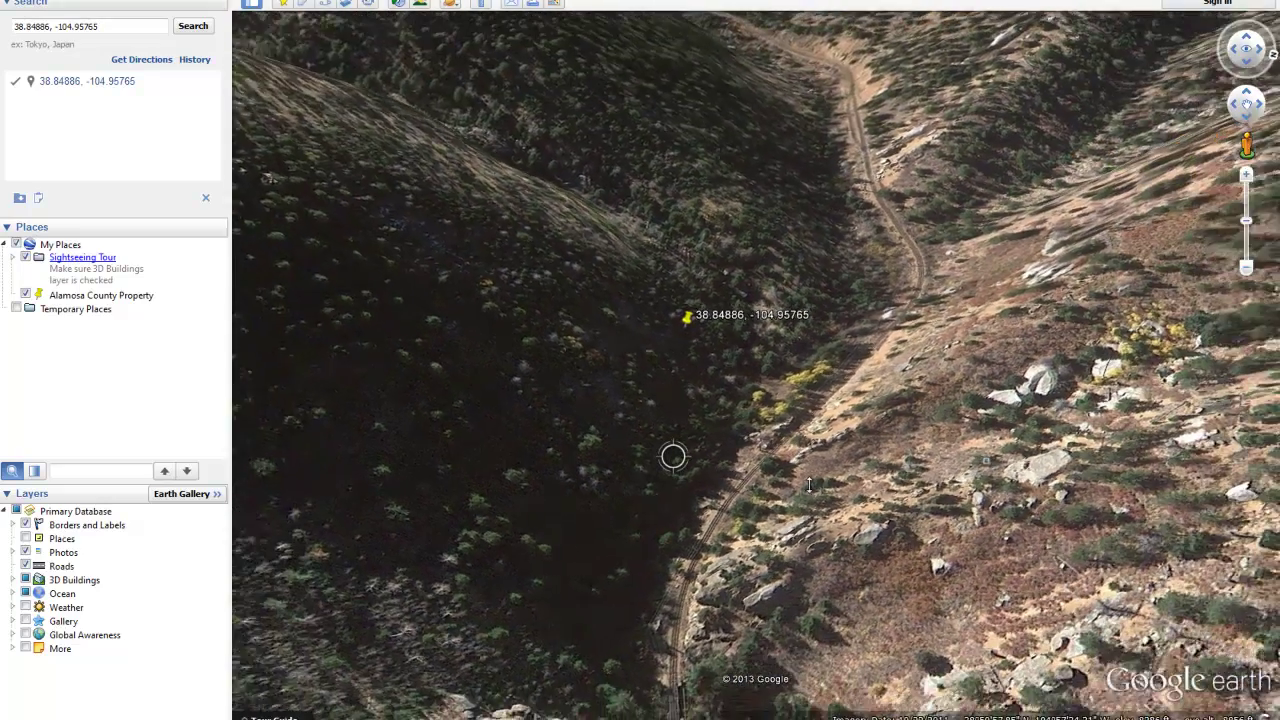
{"action": "left_click_drag", "start_coordinate": [809, 485], "coordinate": [847, 489]}
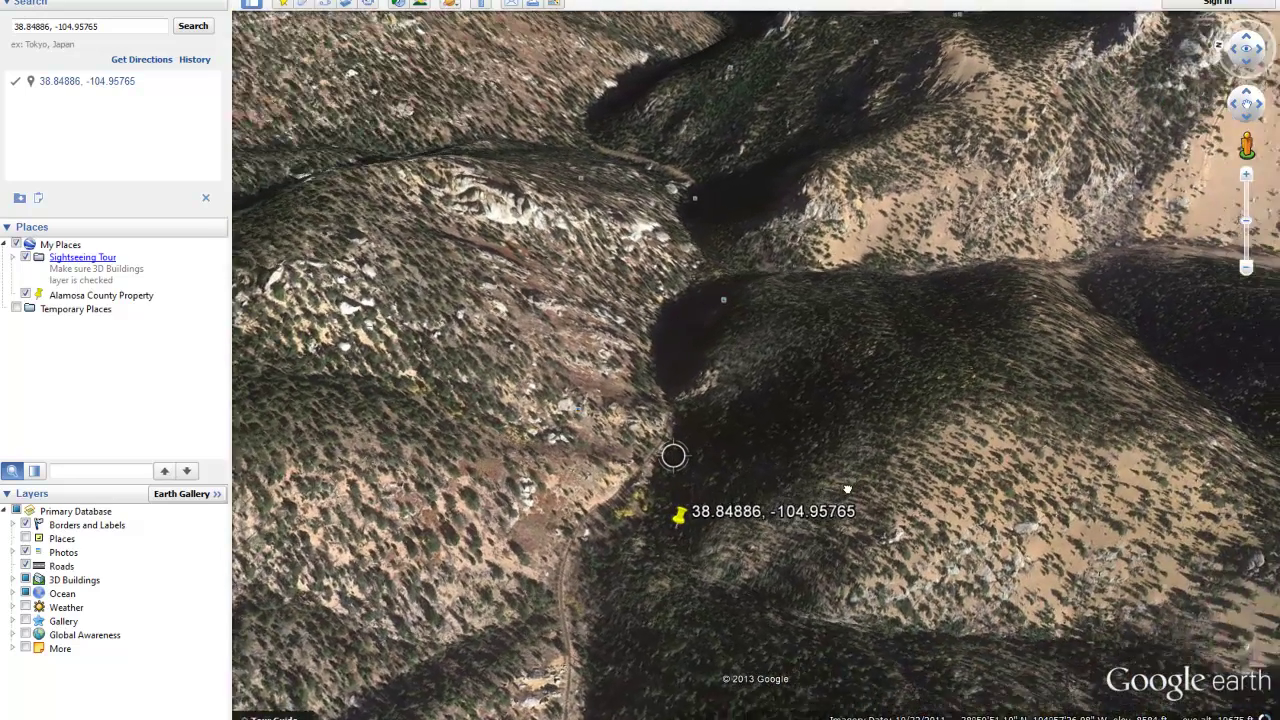
{"action": "mouse_move", "coordinate": [761, 594]}
{"action": "left_mouse_down"}
{"action": "mouse_move", "coordinate": [779, 548]}
{"action": "mouse_move", "coordinate": [779, 606]}
{"action": "left_mouse_up"}
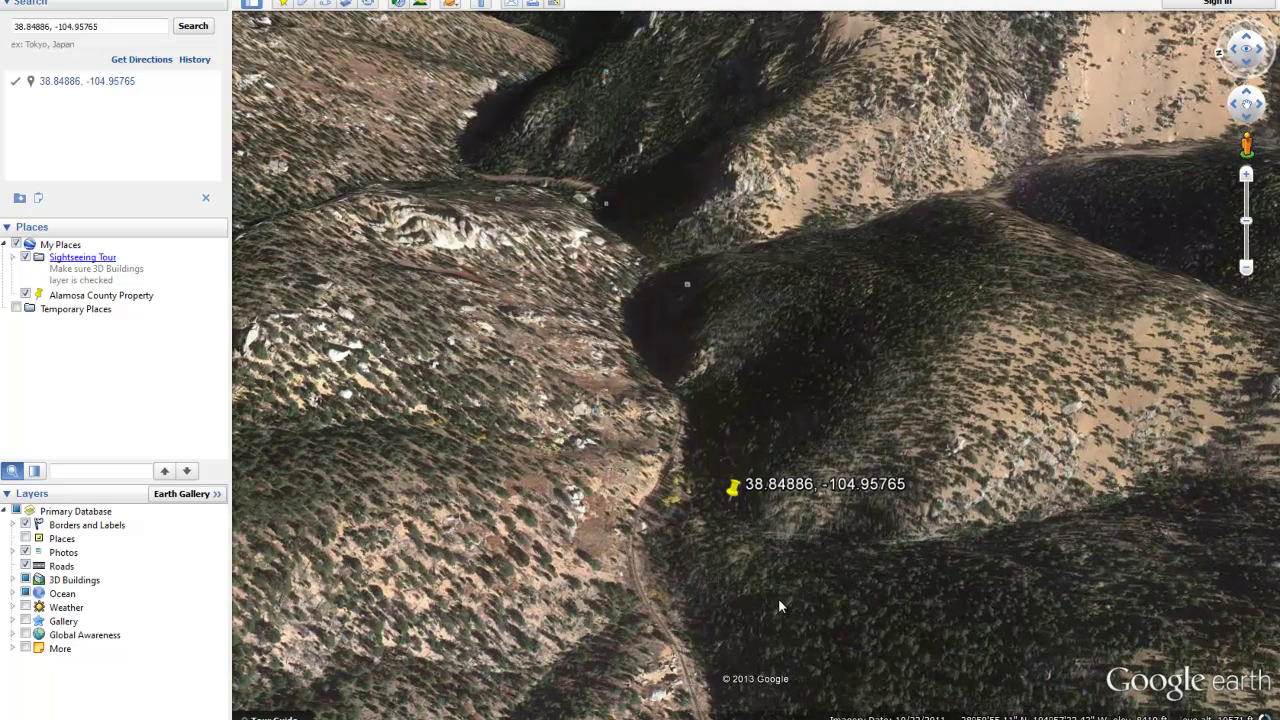
View the three Panoramio photos placed along the valley beyond the pin one after another, closing each
{"action": "left_click", "coordinate": [687, 284]}
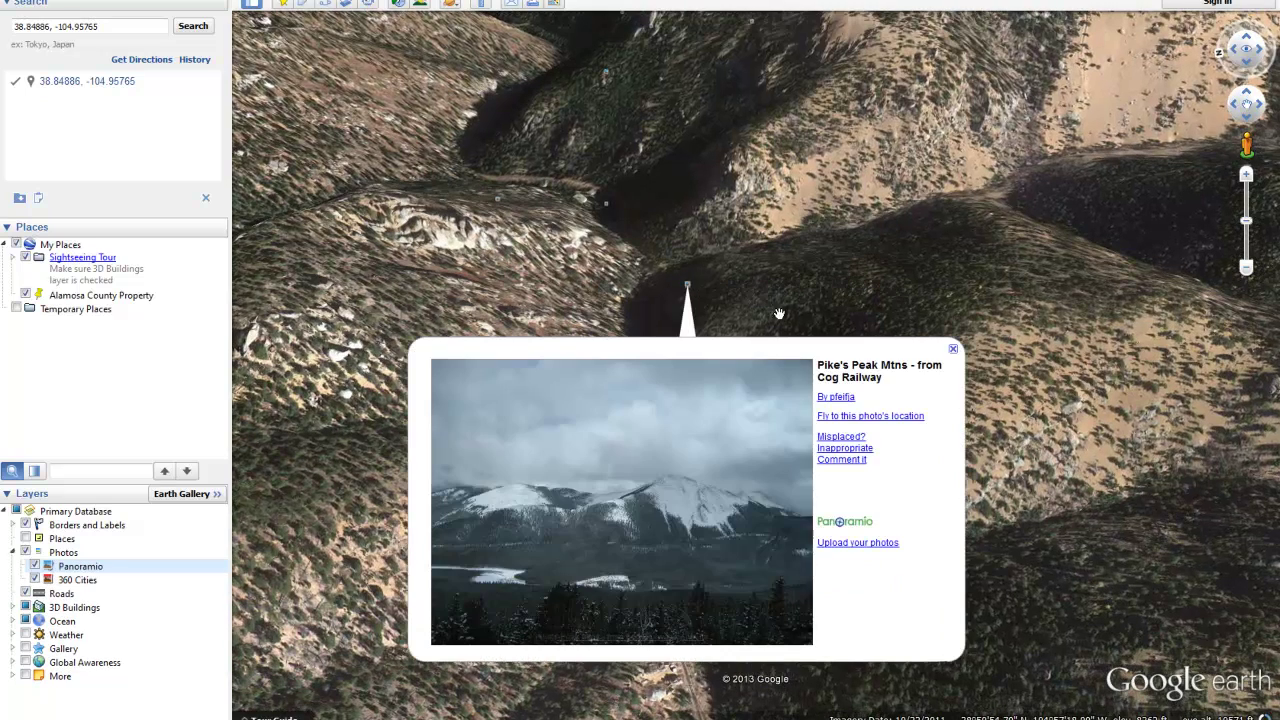
{"action": "left_click", "coordinate": [953, 349]}
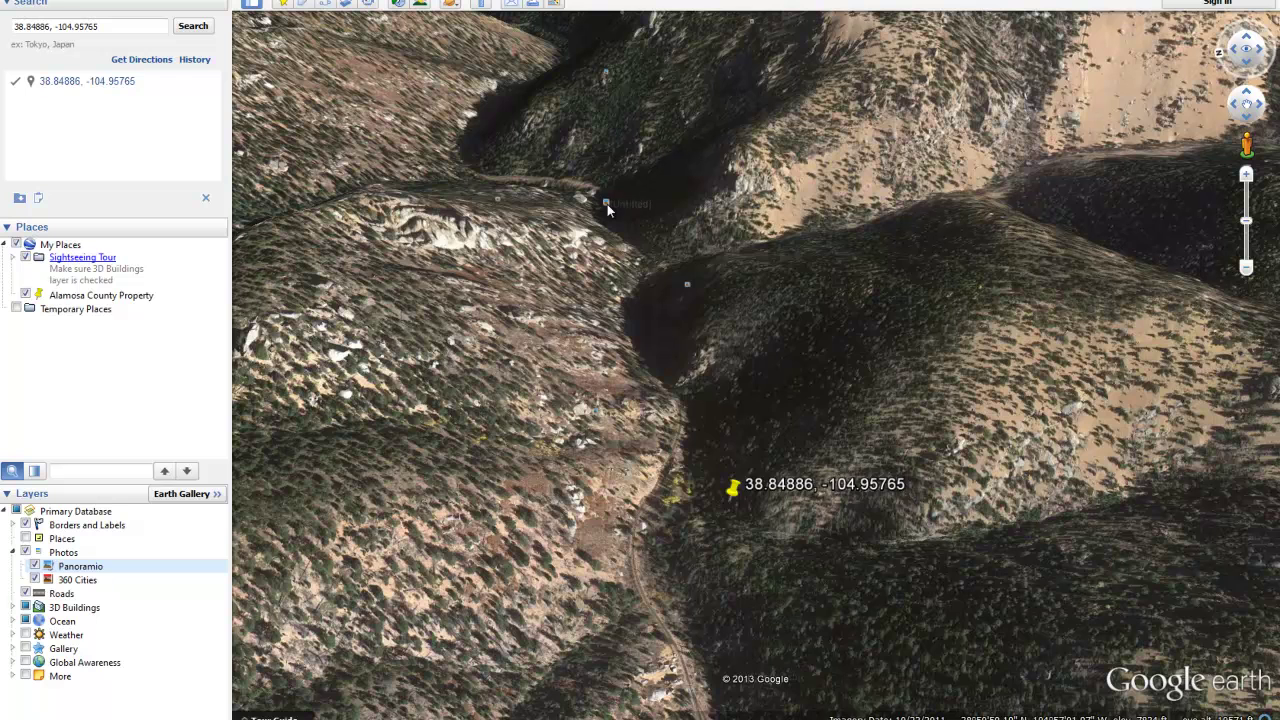
{"action": "left_click", "coordinate": [607, 204]}
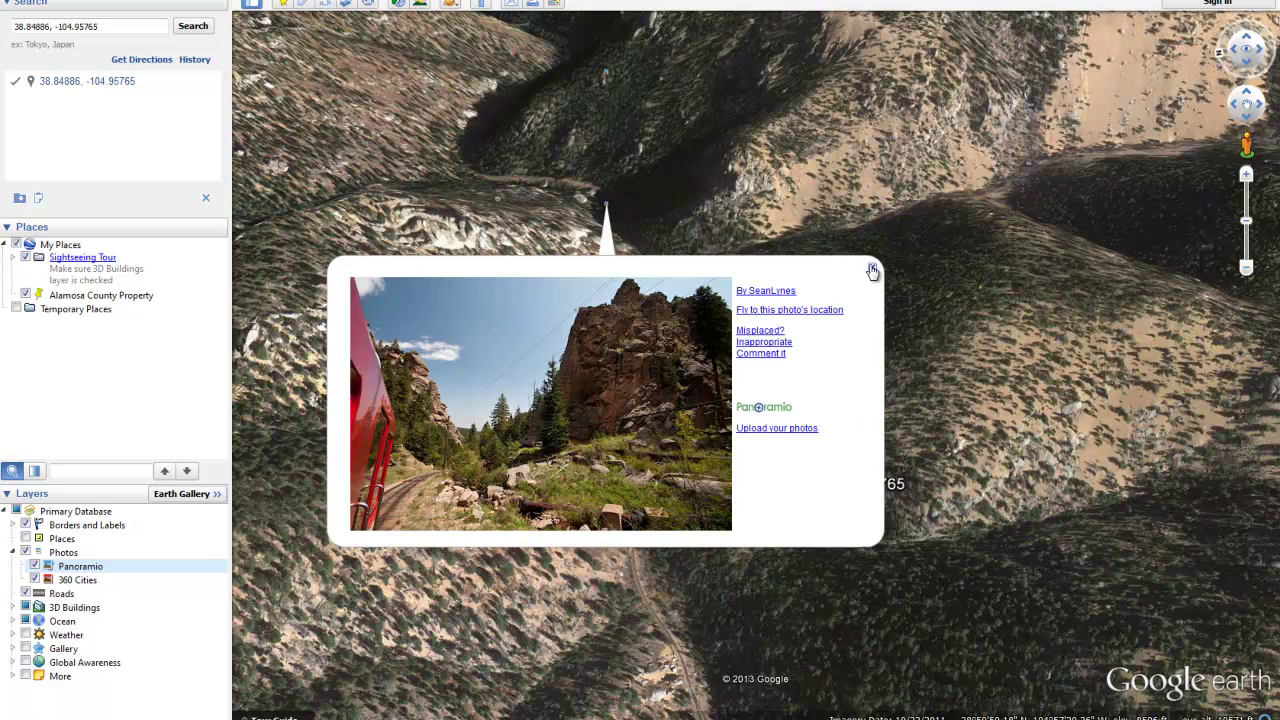
{"action": "left_click", "coordinate": [872, 270]}
{"action": "left_click", "coordinate": [495, 201]}
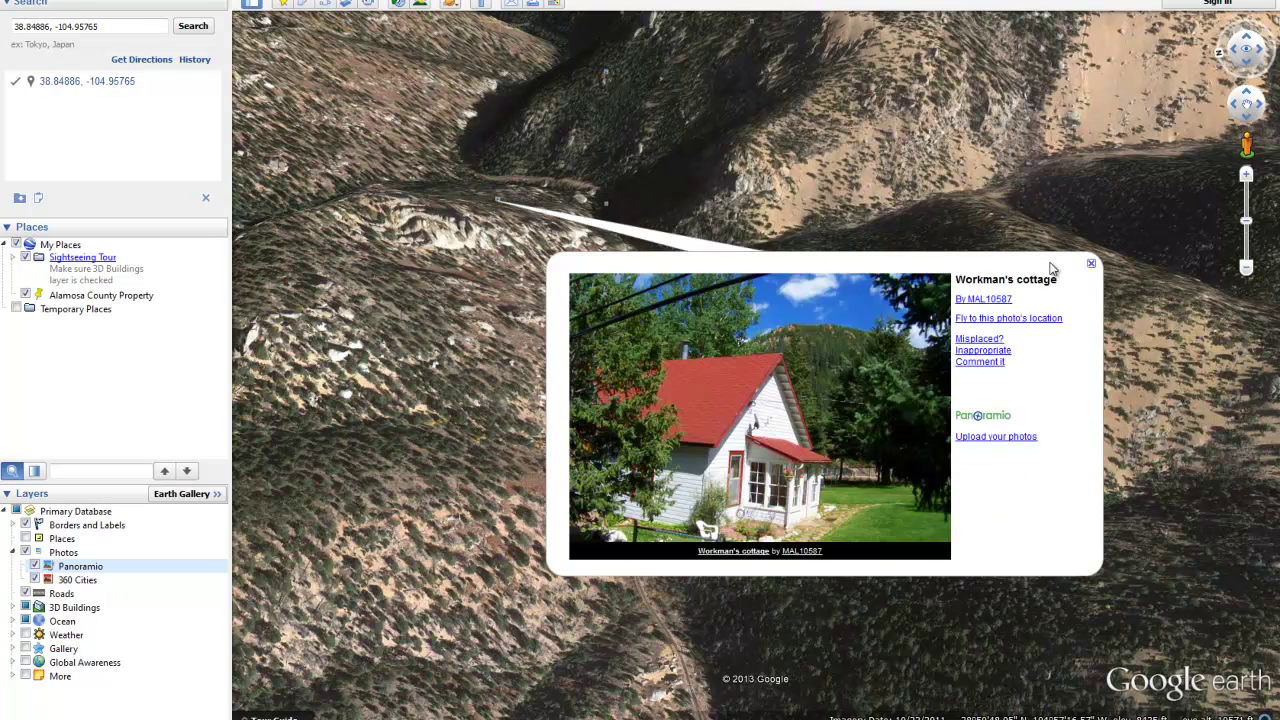
{"action": "left_click", "coordinate": [1090, 264]}
Explore the mountains beyond the parcel and the area around Manitou Springs, and widen the view to the western states
{"action": "left_click_drag", "start_coordinate": [1248, 148], "coordinate": [686, 408]}
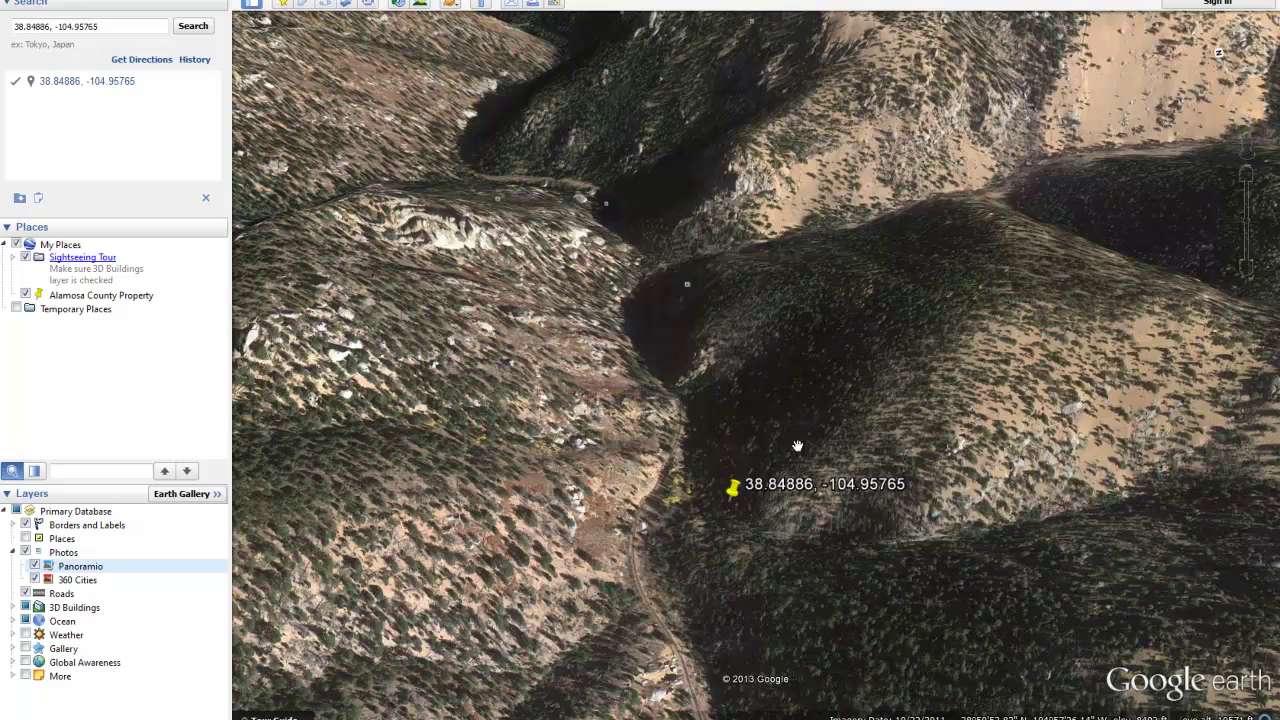
{"action": "scroll", "coordinate": [752, 453], "scroll_direction": "down", "scroll_amount": 3}
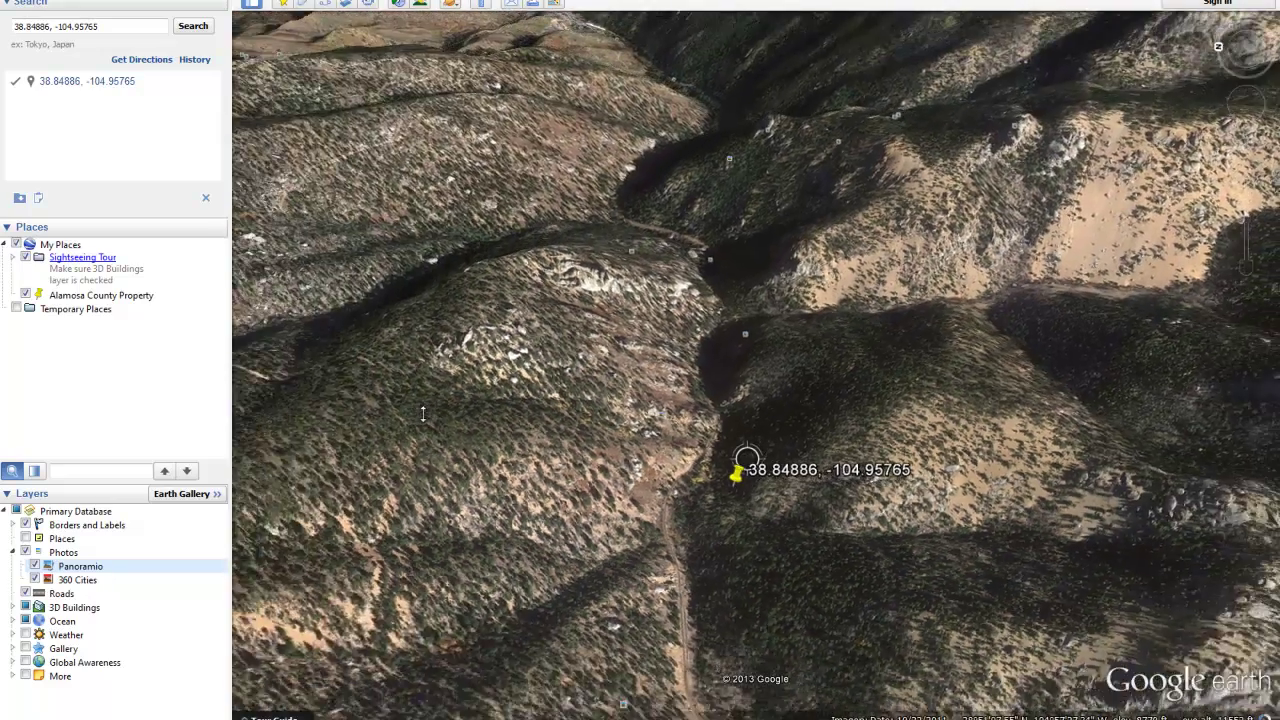
{"action": "left_click_drag", "start_coordinate": [423, 414], "coordinate": [469, 439]}
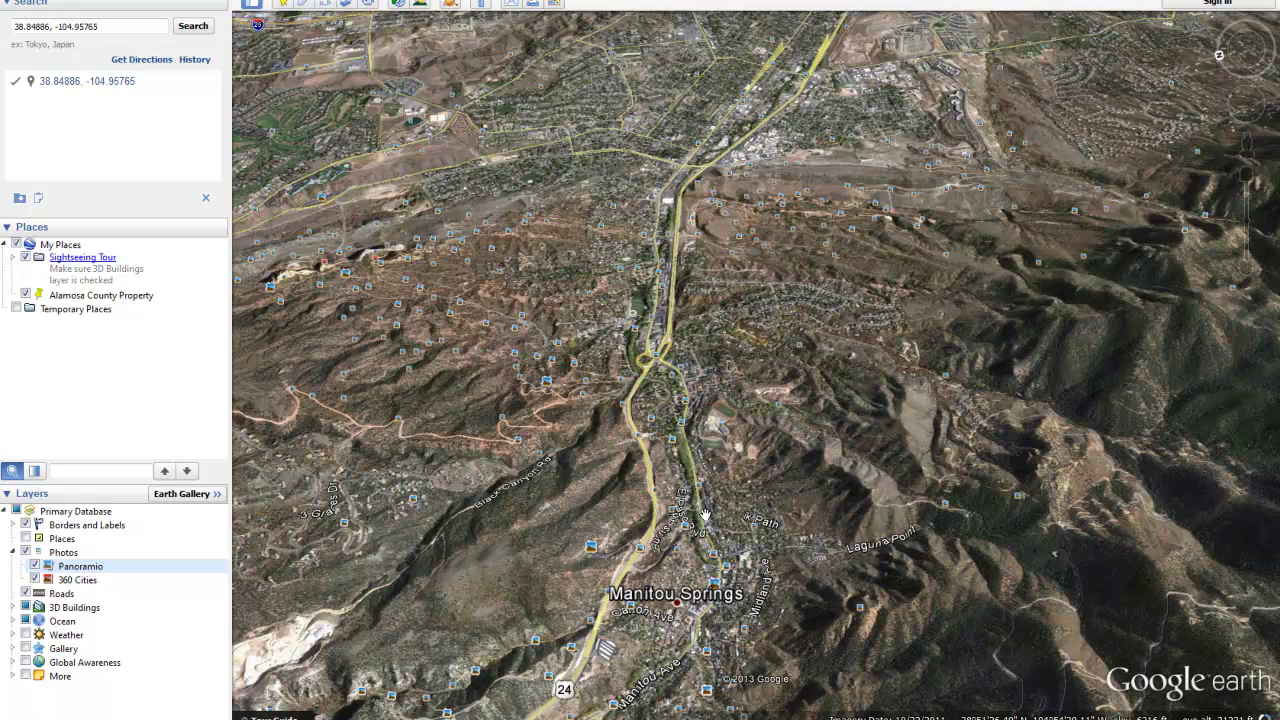
{"action": "left_click_drag", "start_coordinate": [798, 628], "coordinate": [260, 553]}
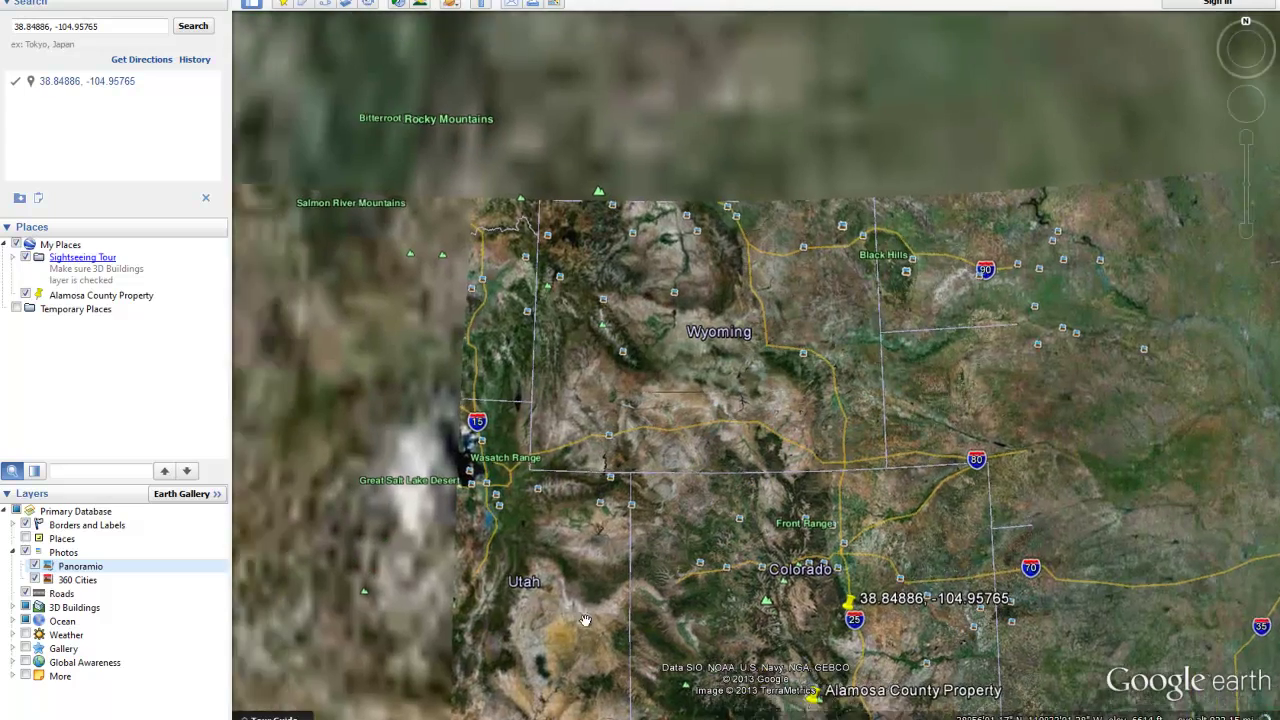
{"action": "left_click_drag", "start_coordinate": [585, 621], "coordinate": [959, 716]}
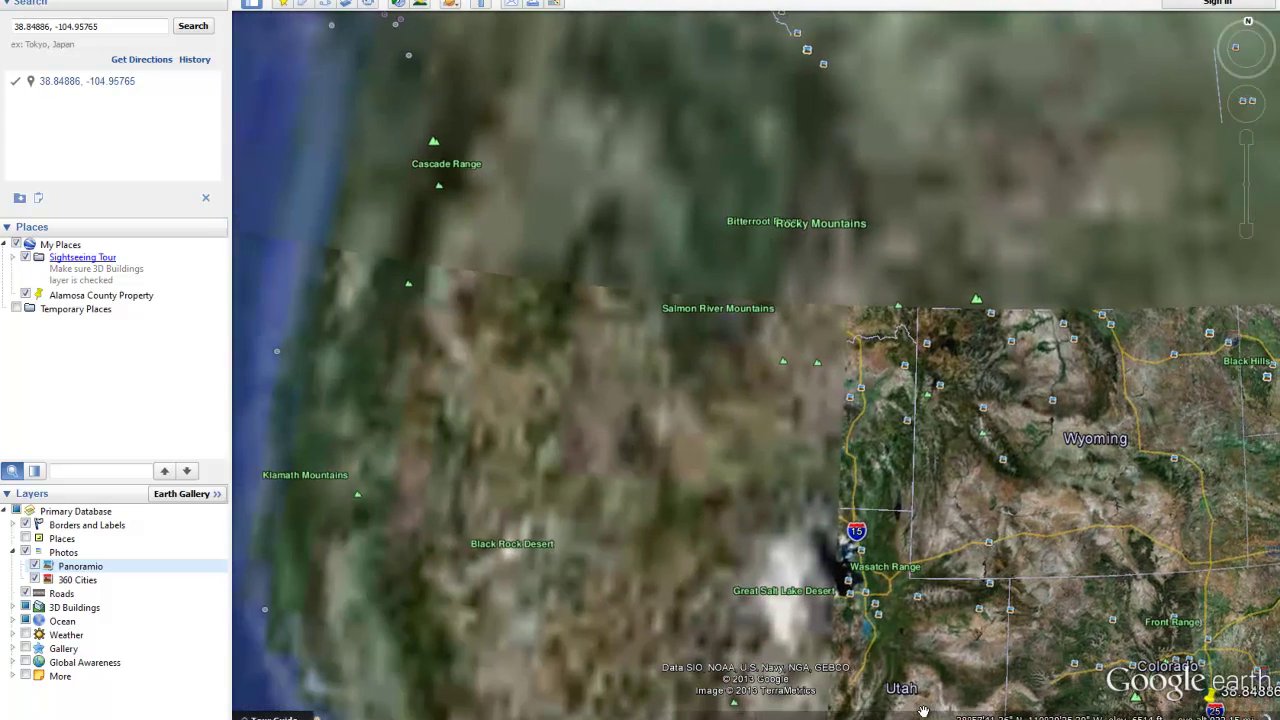
Fly to Glacier National Park, Montana in place of the searched coordinates and view its mountains towards the horizon
{"action": "left_click_drag", "start_coordinate": [100, 26], "coordinate": [2, 26]}
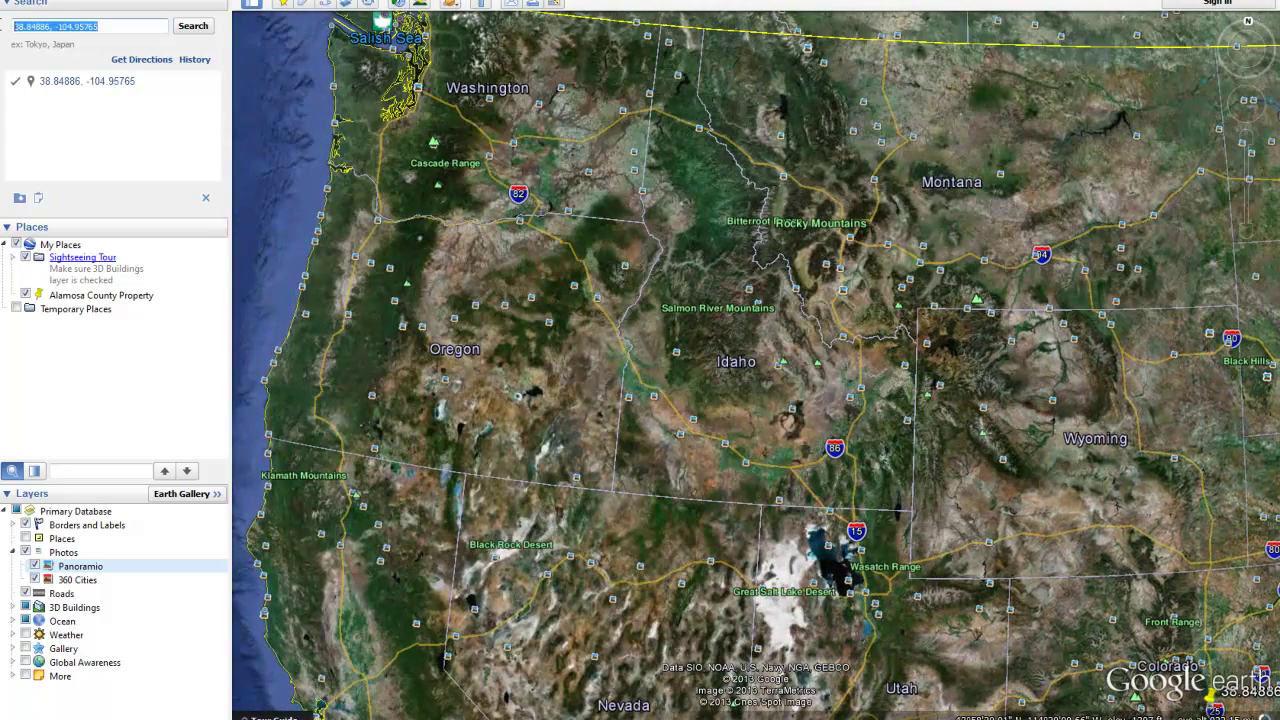
{"action": "type", "text": "Glacier National Park, Montana"}
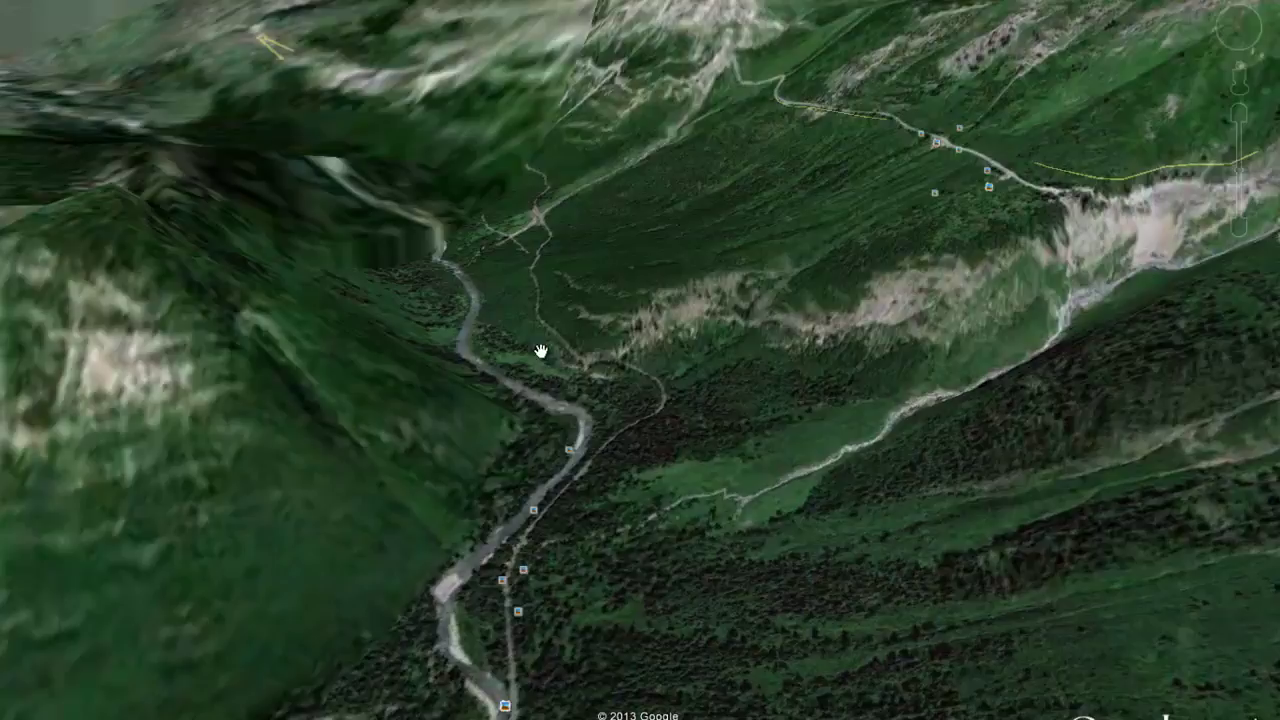
{"action": "left_click_drag", "start_coordinate": [541, 351], "coordinate": [646, 428]}
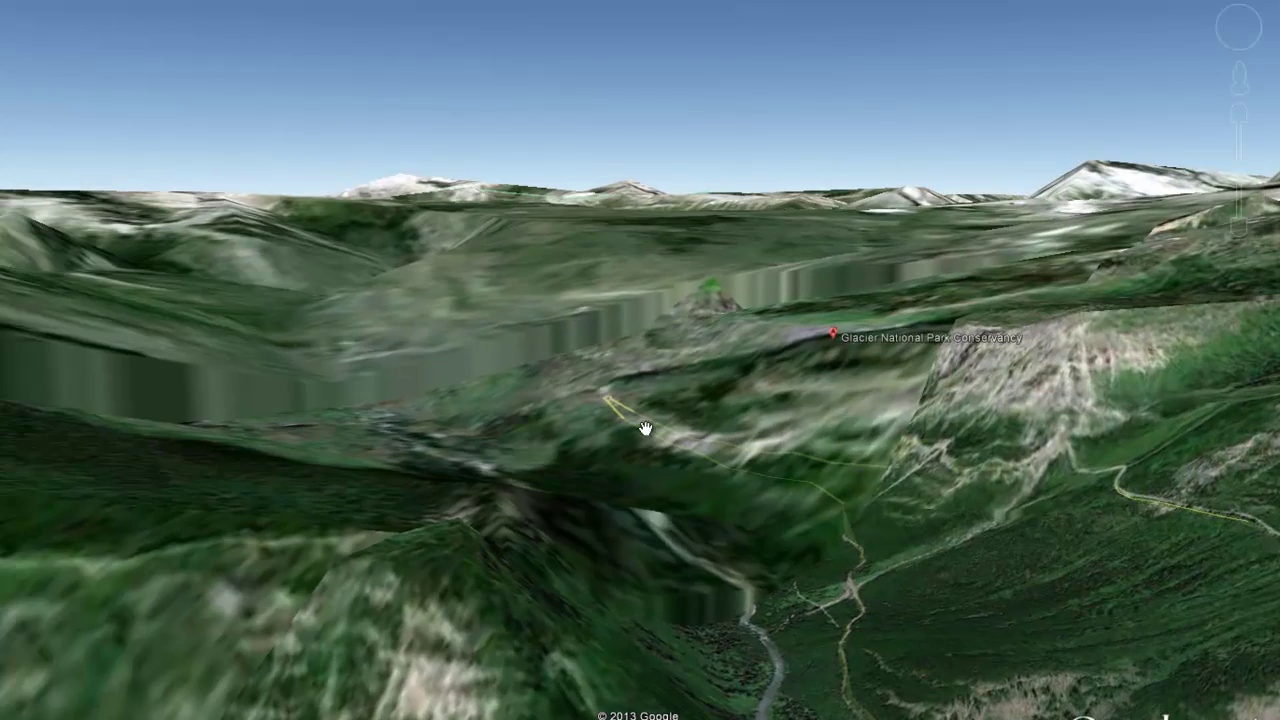